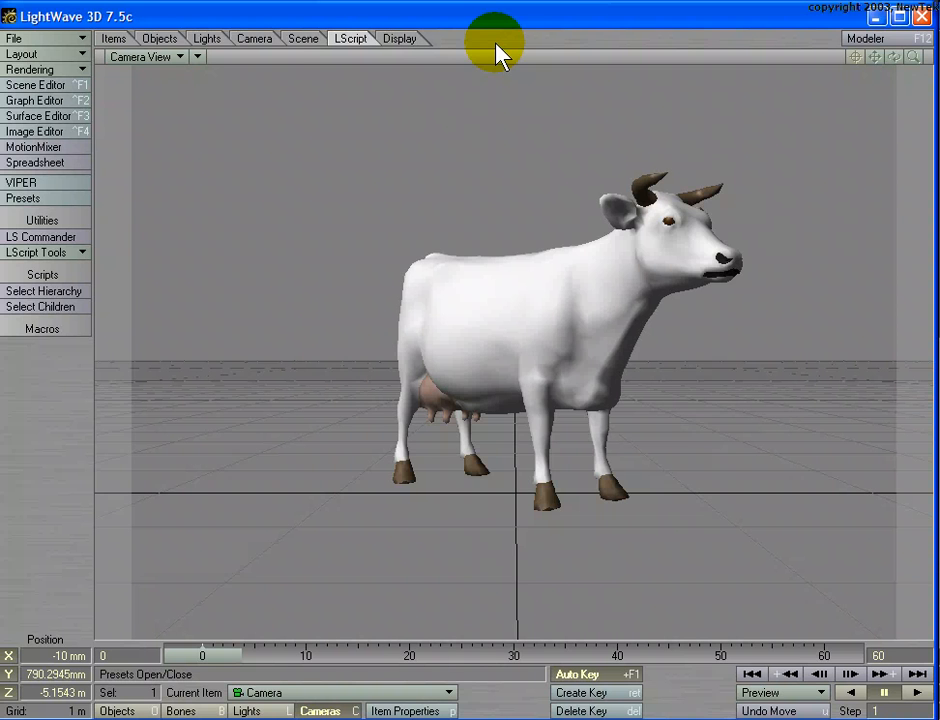
- Set the camera's antialiasing to Low in the Camera Properties and close them
{"action": "key", "text": "p"}
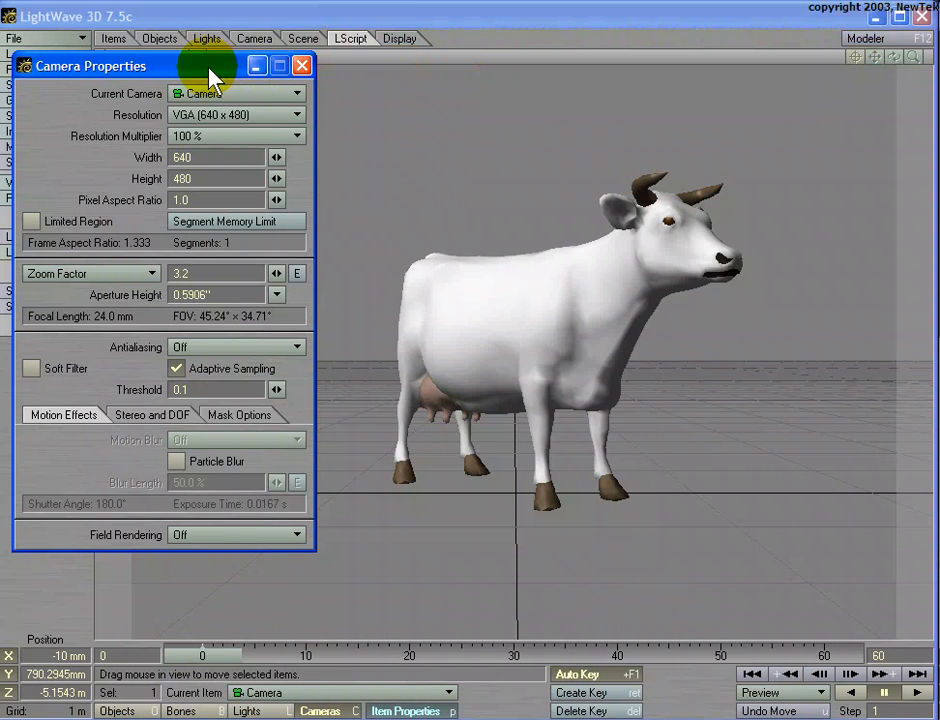
{"action": "left_click_drag", "start_coordinate": [213, 71], "coordinate": [248, 58]}
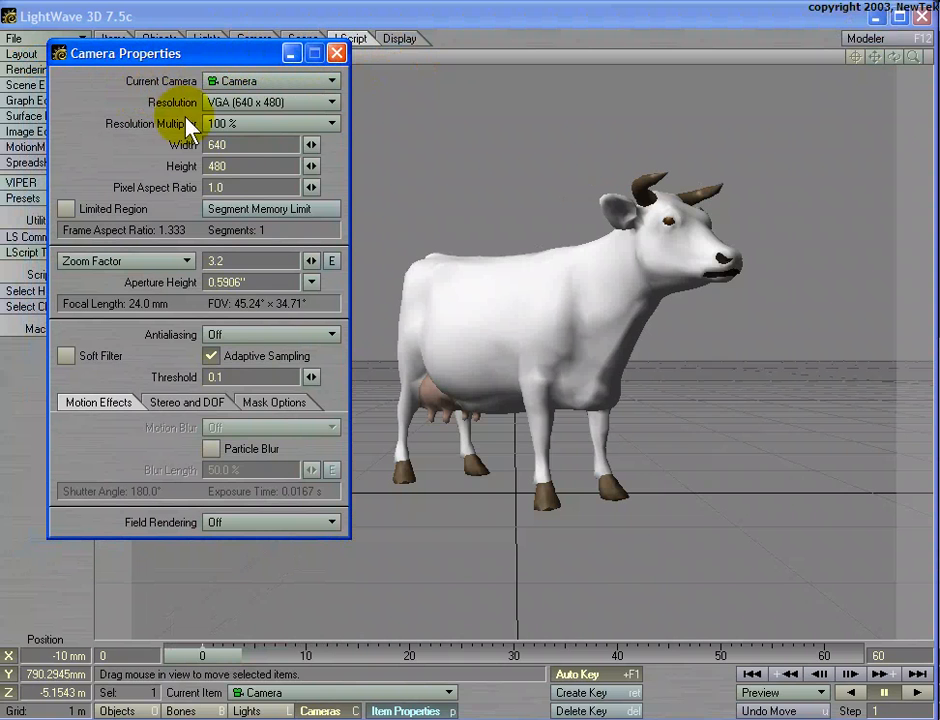
{"action": "left_click", "coordinate": [228, 338]}
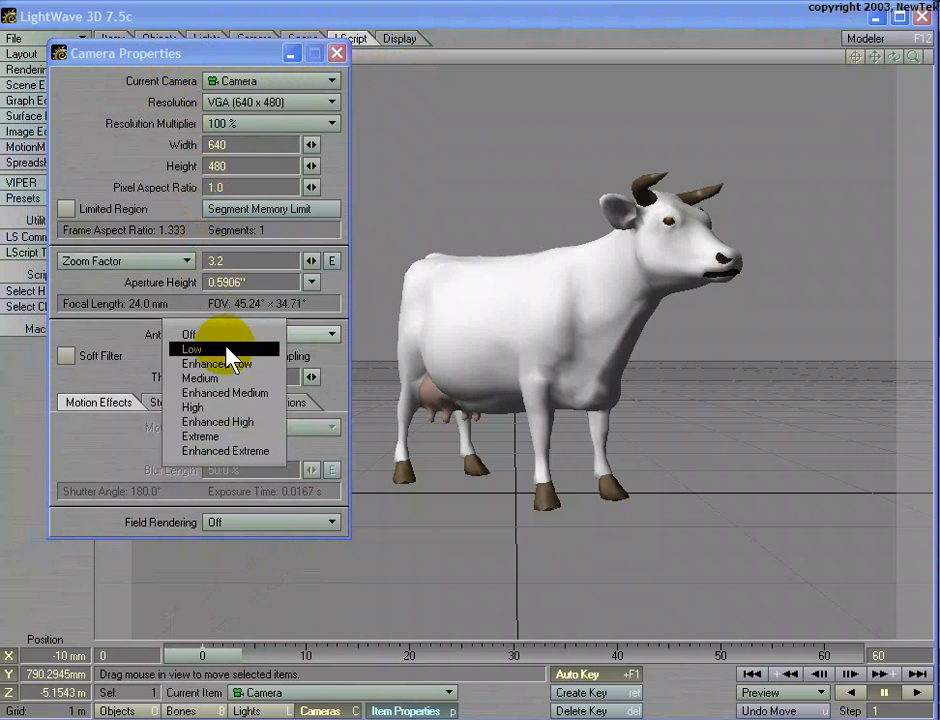
{"action": "left_click", "coordinate": [228, 348]}
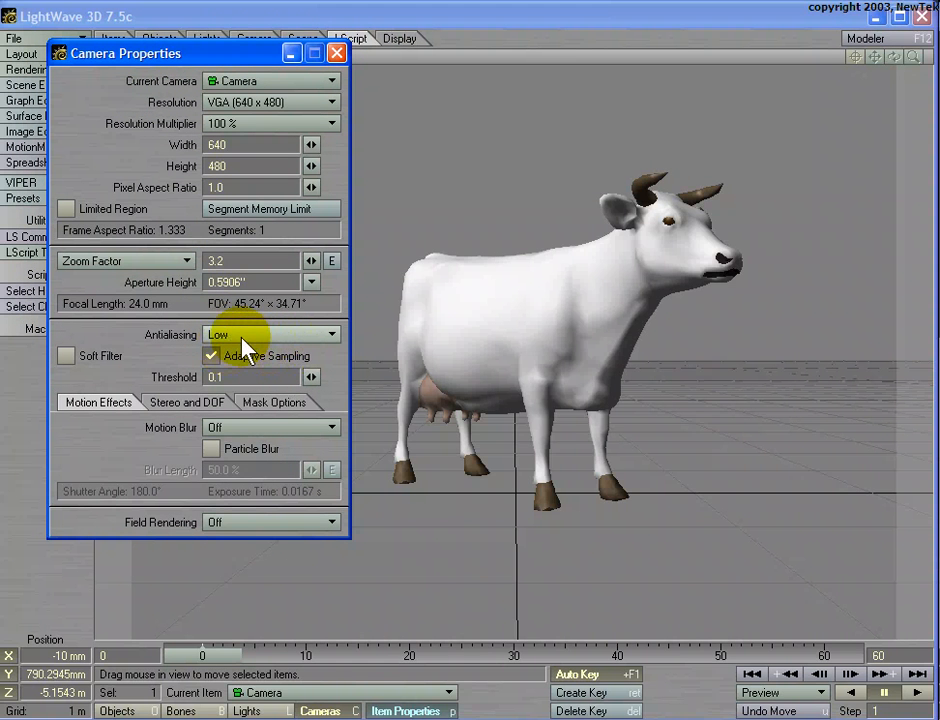
{"action": "left_click", "coordinate": [337, 53]}
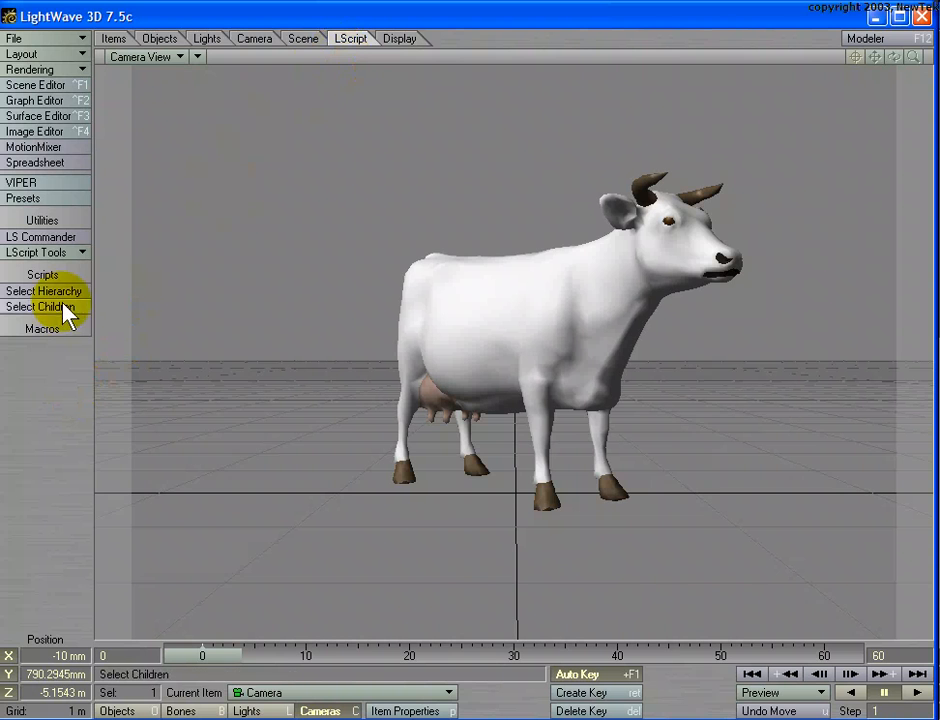
- Reopen the Camera Properties, turn the camera's antialiasing Off and close them
{"action": "key", "text": "p"}
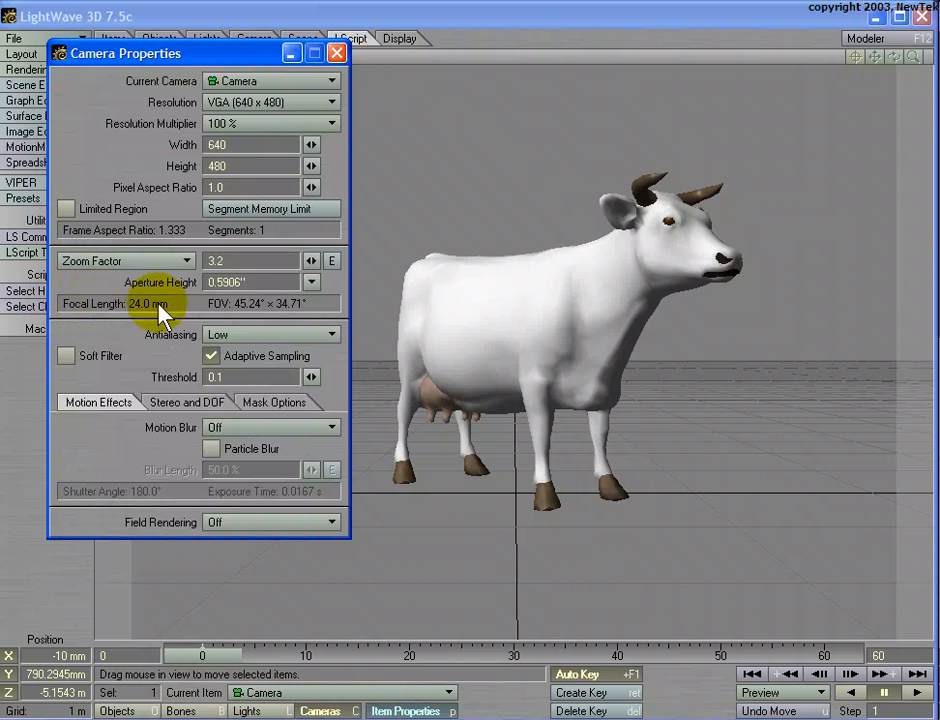
{"action": "left_click", "coordinate": [222, 332]}
{"action": "left_click", "coordinate": [230, 308]}
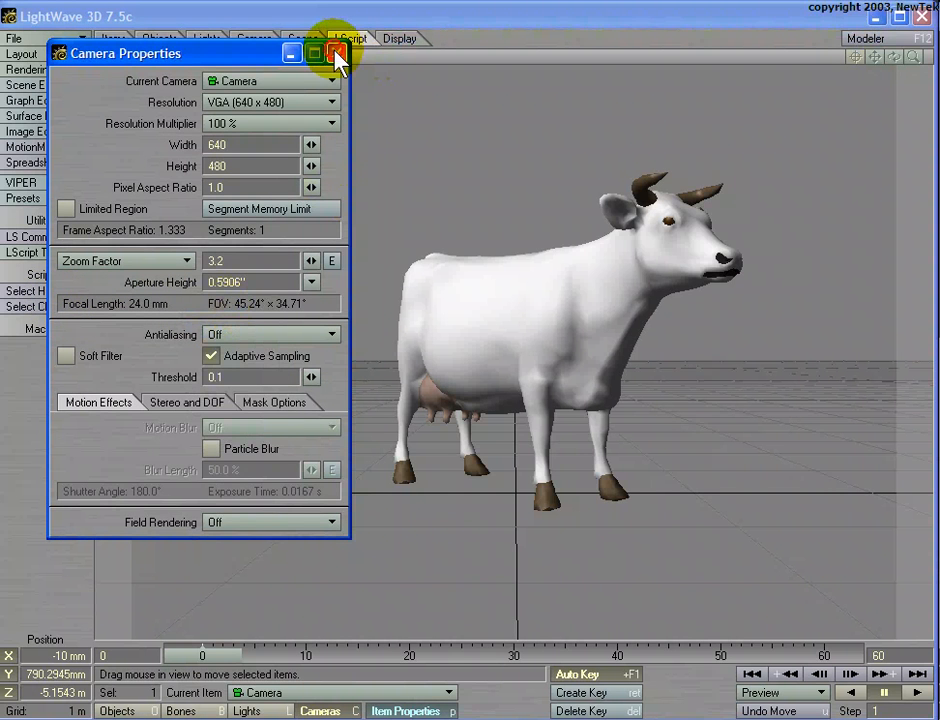
{"action": "left_click", "coordinate": [337, 52]}
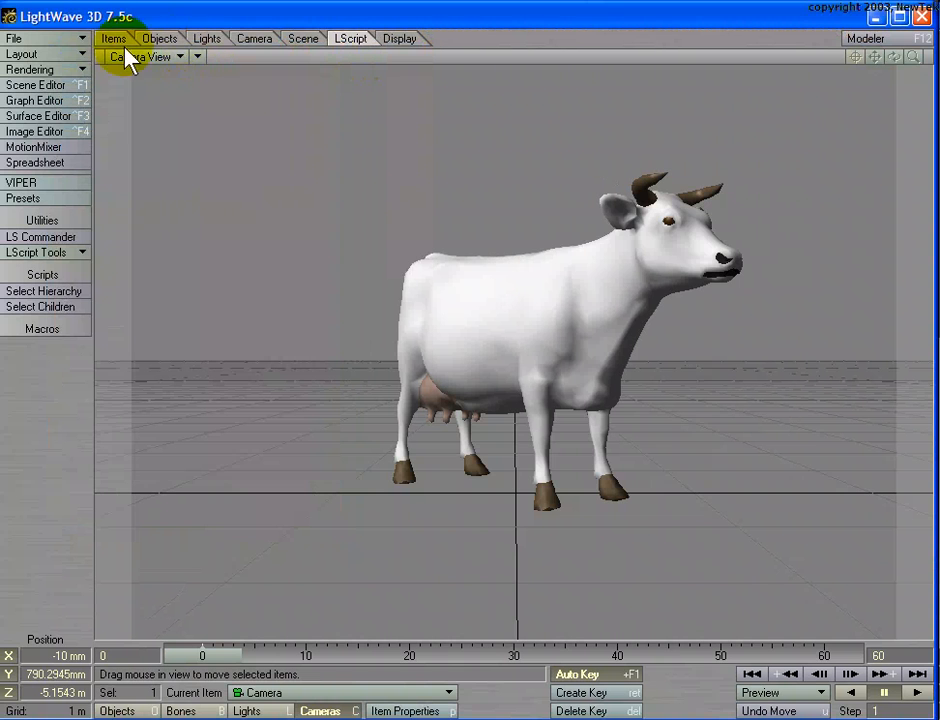
{"action": "left_click", "coordinate": [82, 40]}
{"action": "left_click", "coordinate": [81, 51]}
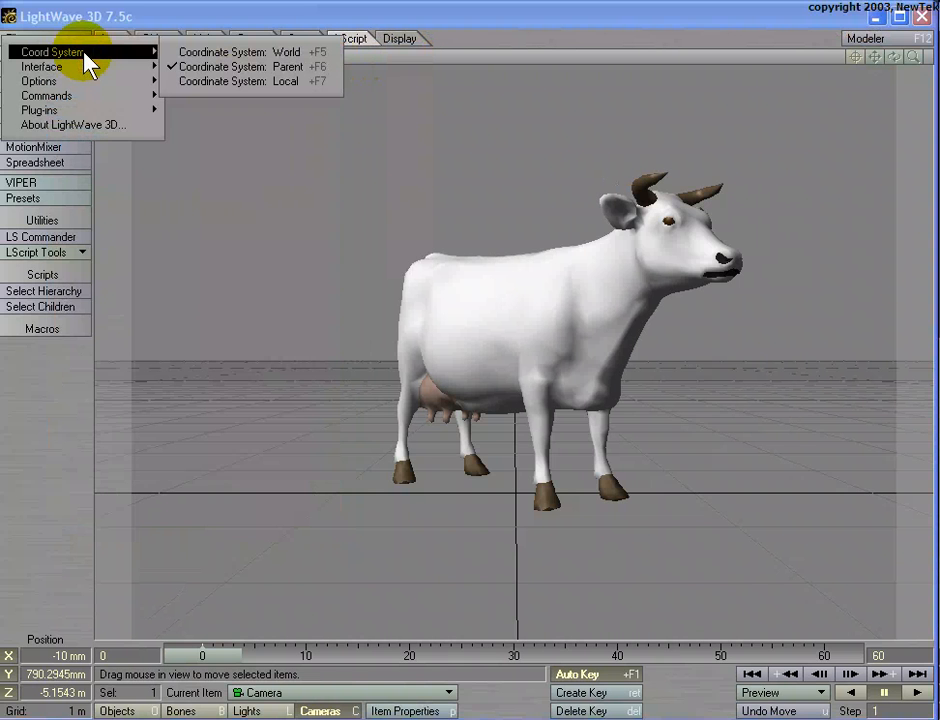
{"action": "mouse_move", "coordinate": [88, 70]}
{"action": "mouse_move", "coordinate": [45, 81]}
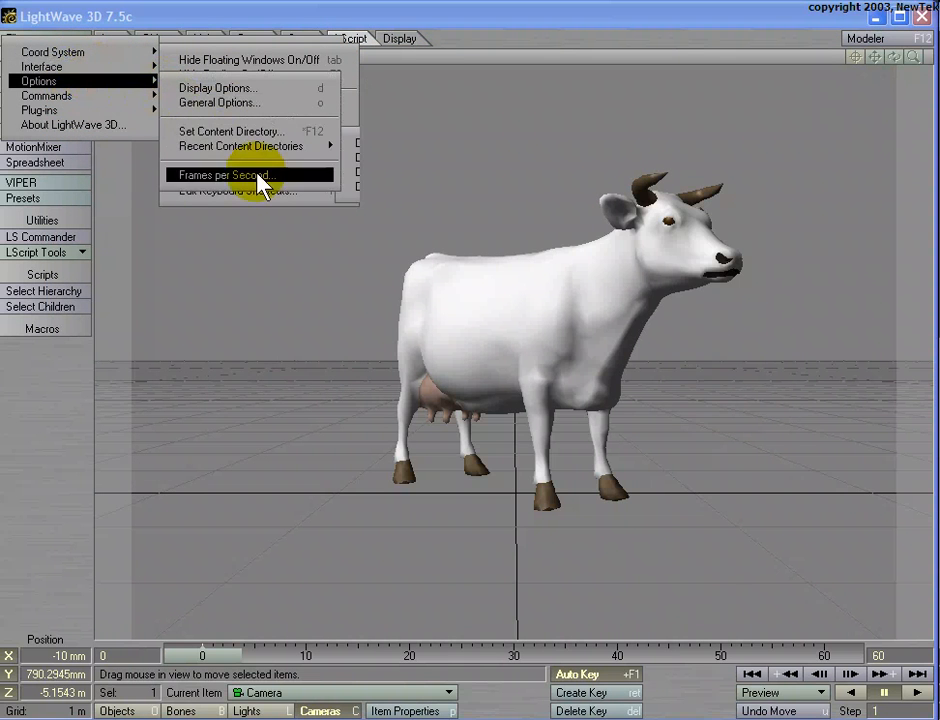
{"action": "mouse_move", "coordinate": [185, 147]}
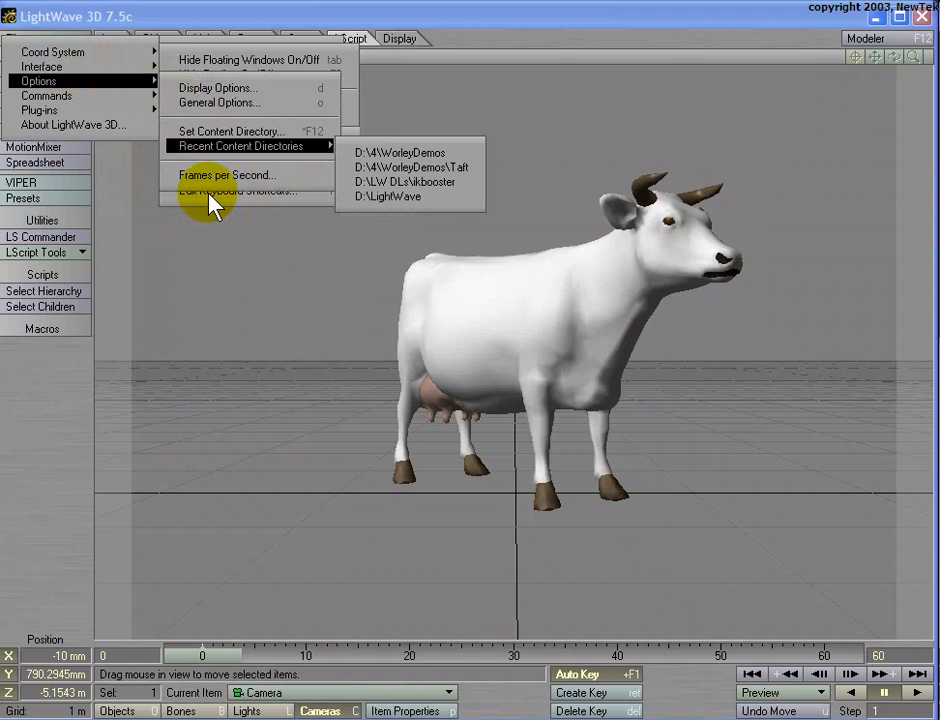
{"action": "left_click", "coordinate": [207, 192]}
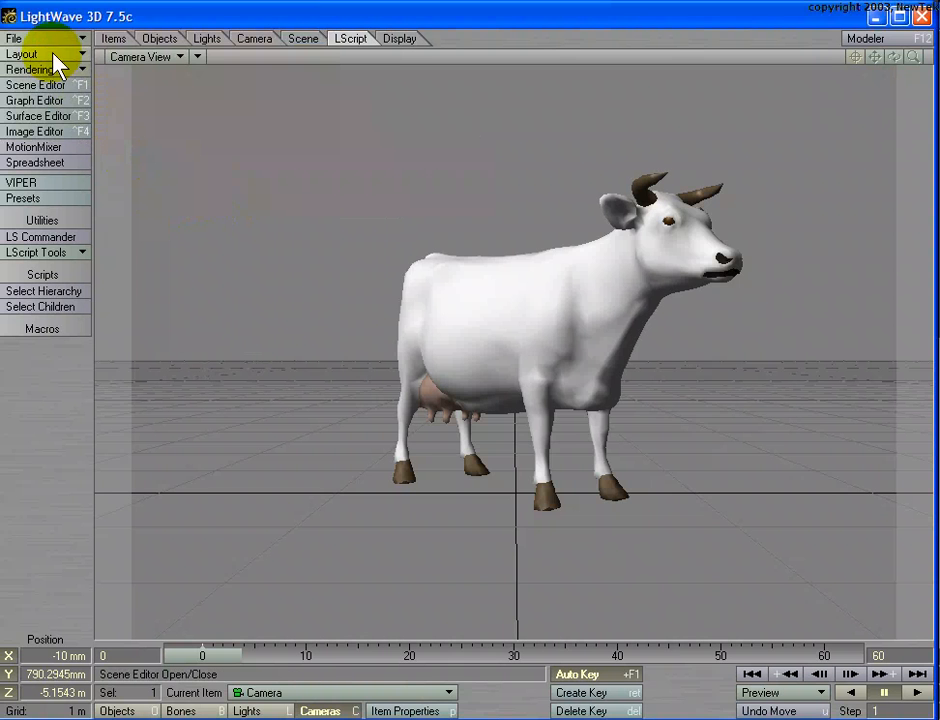
- Open the keyboard shortcut configuration and search its command list for "Anti"
{"action": "left_click", "coordinate": [38, 38]}
{"action": "mouse_move", "coordinate": [68, 97]}
{"action": "mouse_move", "coordinate": [50, 67]}
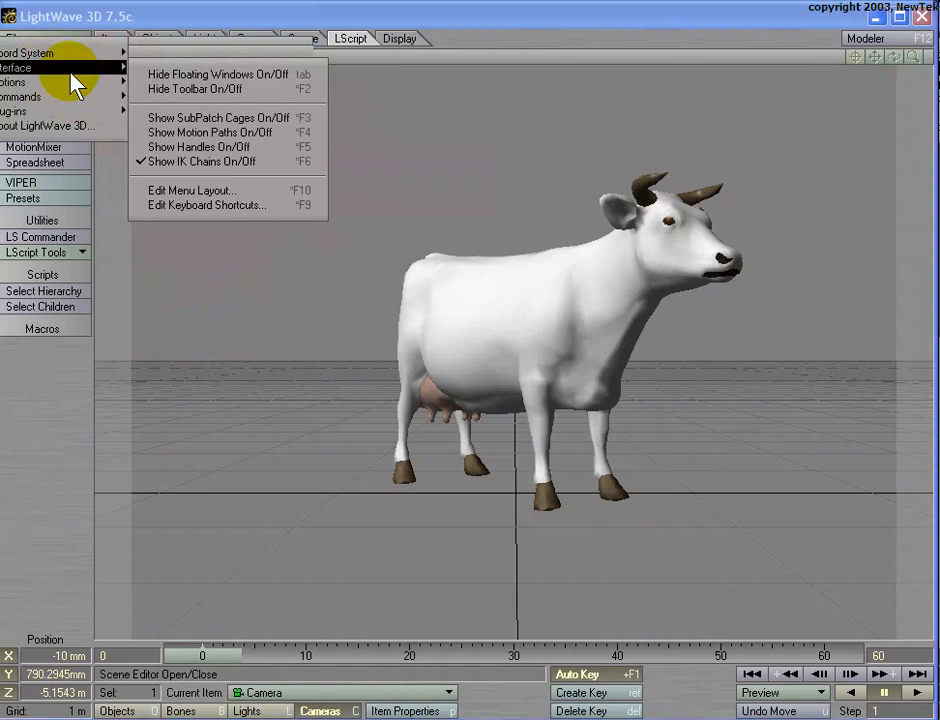
{"action": "left_click", "coordinate": [208, 204]}
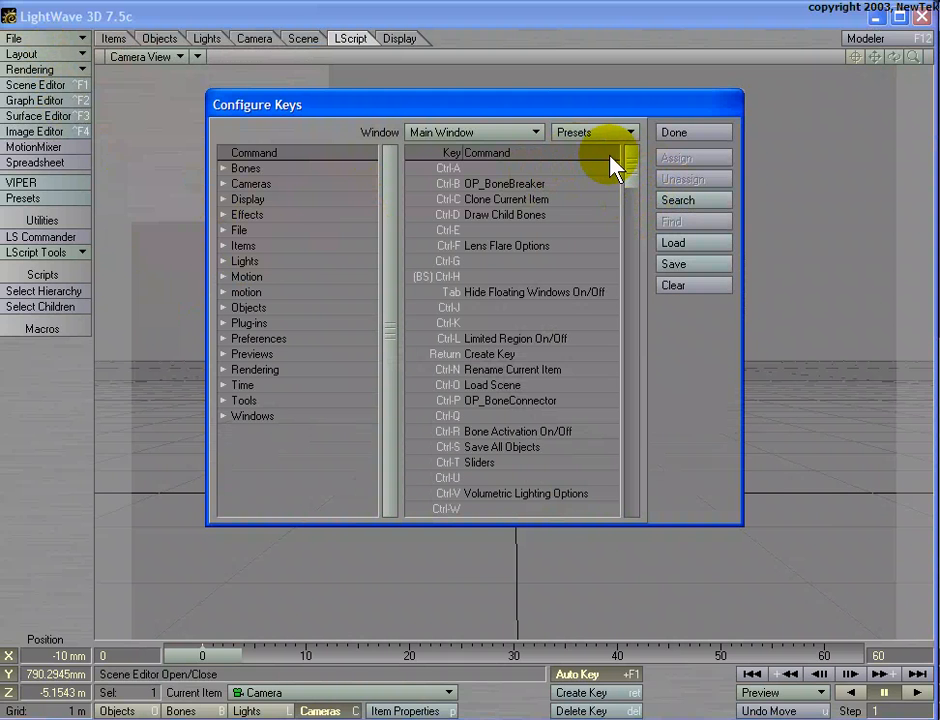
{"action": "left_click", "coordinate": [675, 204]}
{"action": "type", "text": "A"}
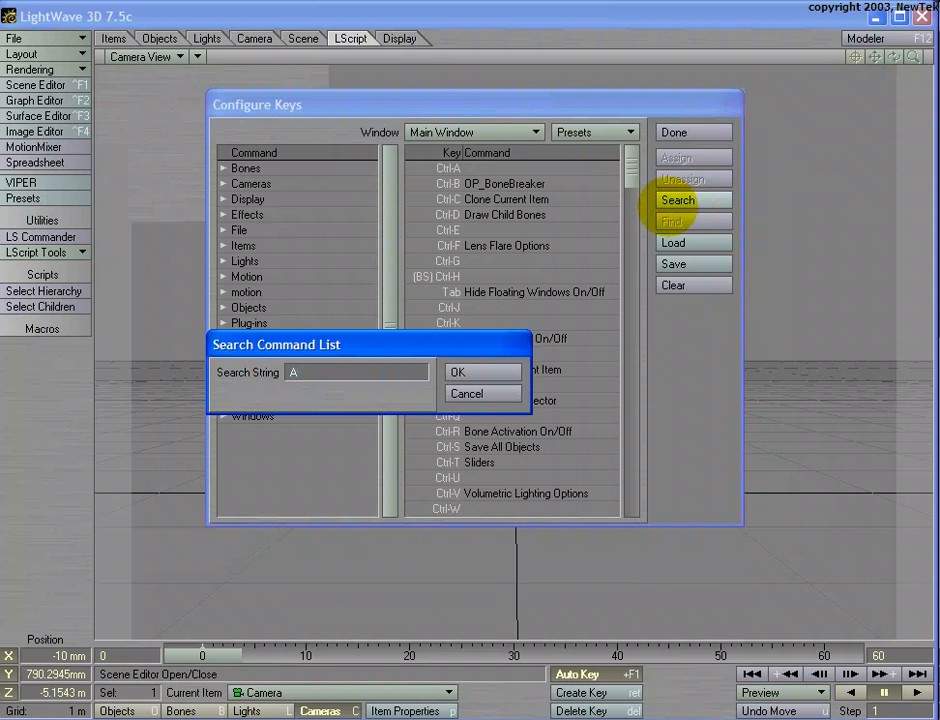
{"action": "type", "text": "nti"}
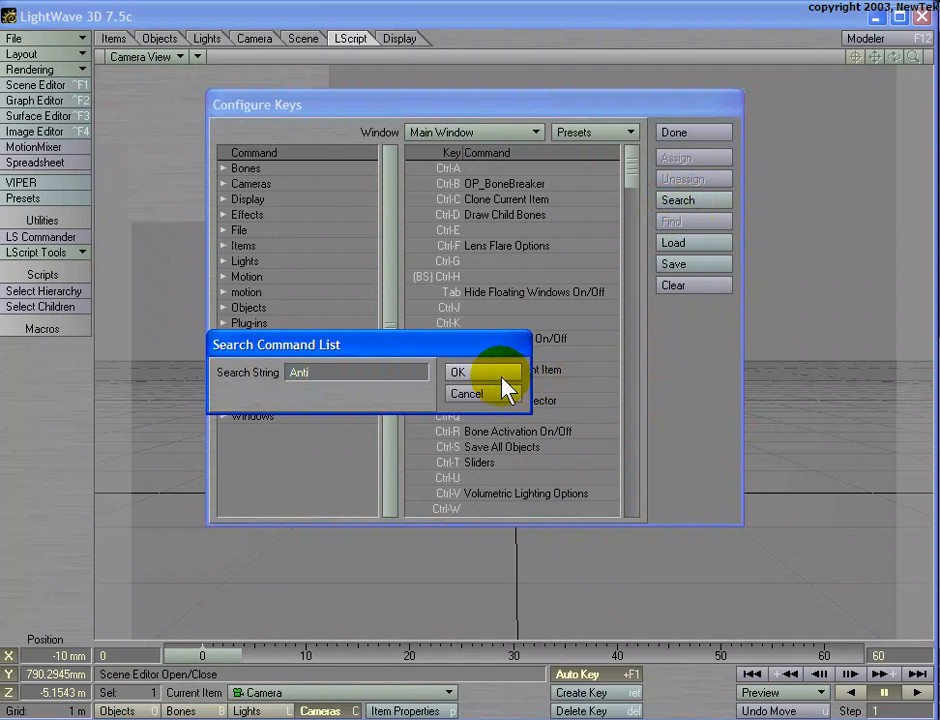
{"action": "left_click", "coordinate": [500, 374]}
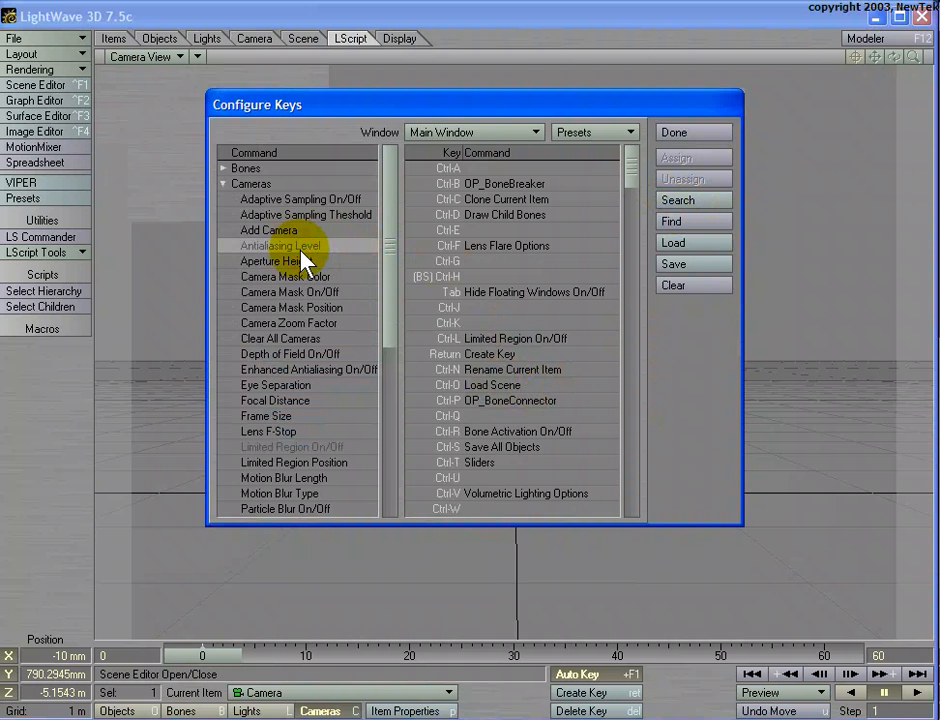
- Assign the Antialiasing Level command to Ctrl-A and finish configuring the keys
{"action": "left_click", "coordinate": [447, 169]}
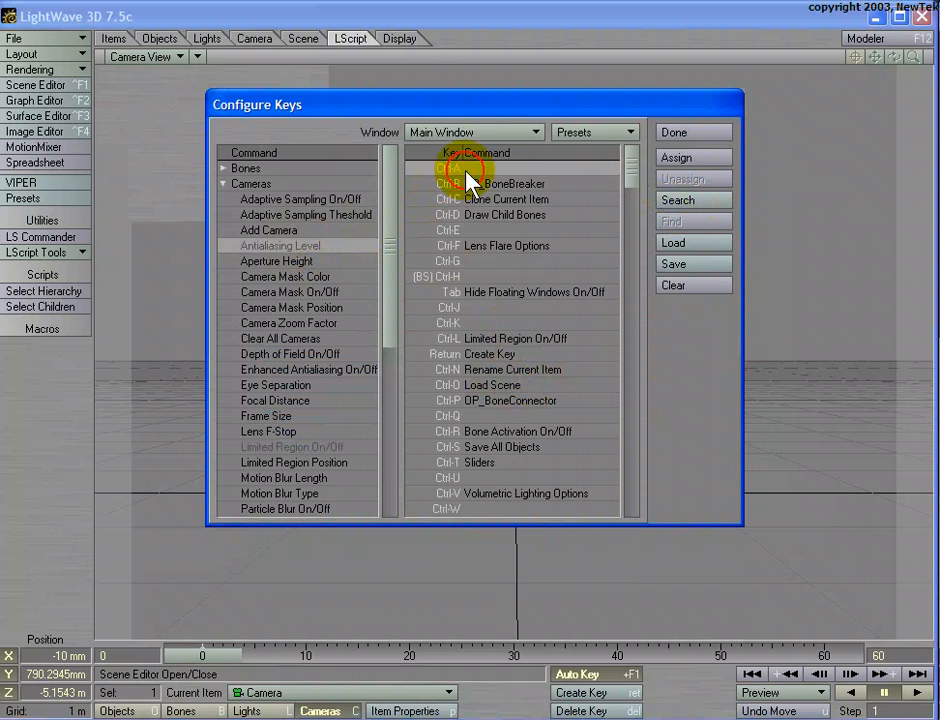
{"action": "left_click", "coordinate": [686, 158]}
{"action": "left_click", "coordinate": [683, 133]}
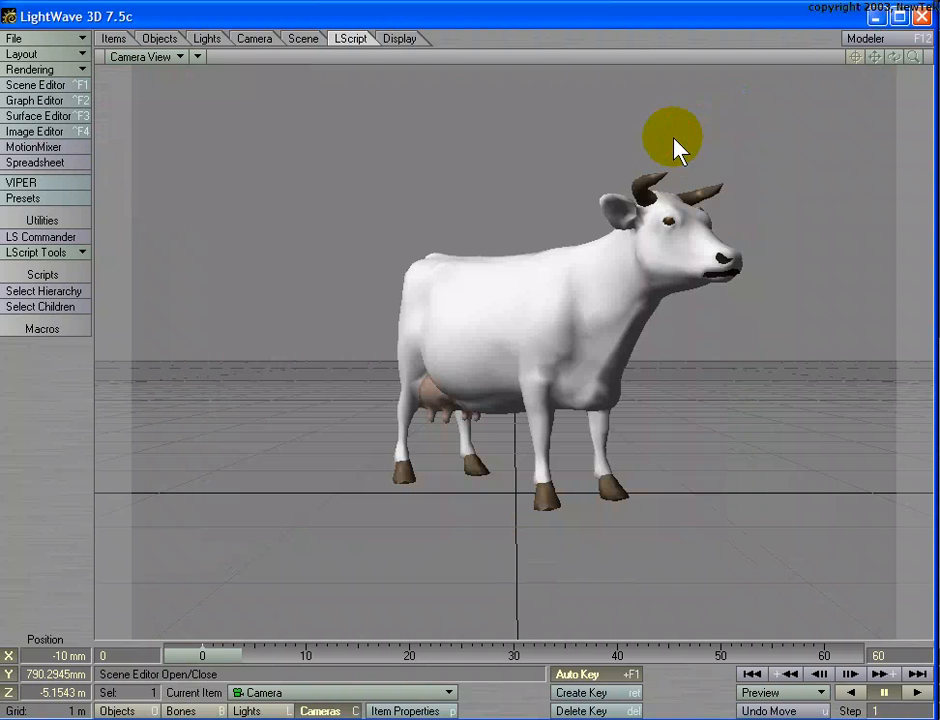
- Select the cow with the Rotate tool active, and set the level to Low through the Antialiasing Level command
{"action": "left_click", "coordinate": [594, 252]}
{"action": "key", "text": "y"}
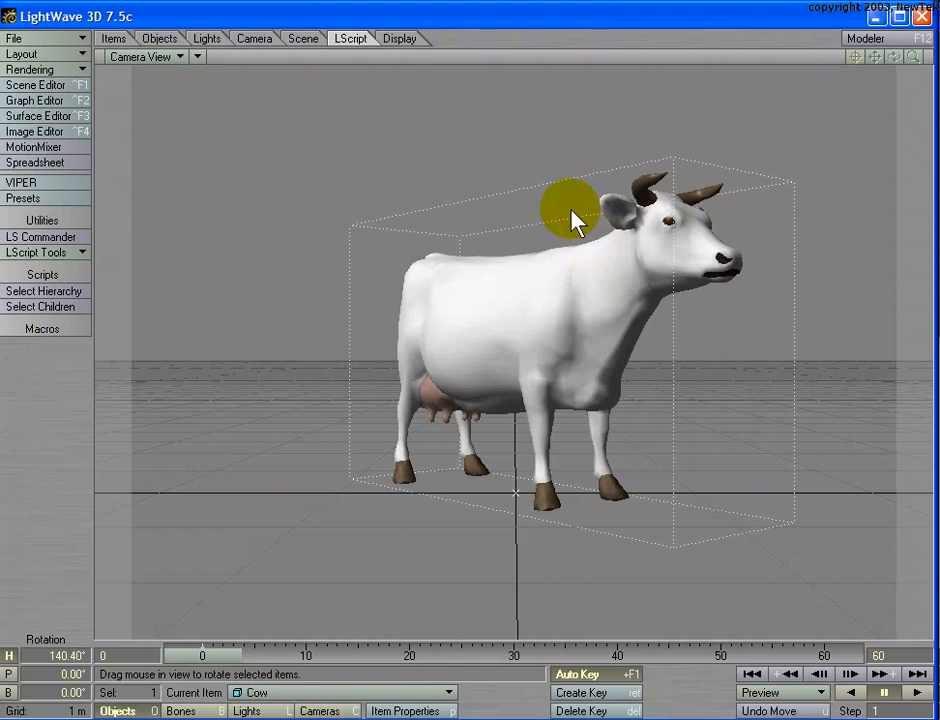
{"action": "key", "text": "F5"}
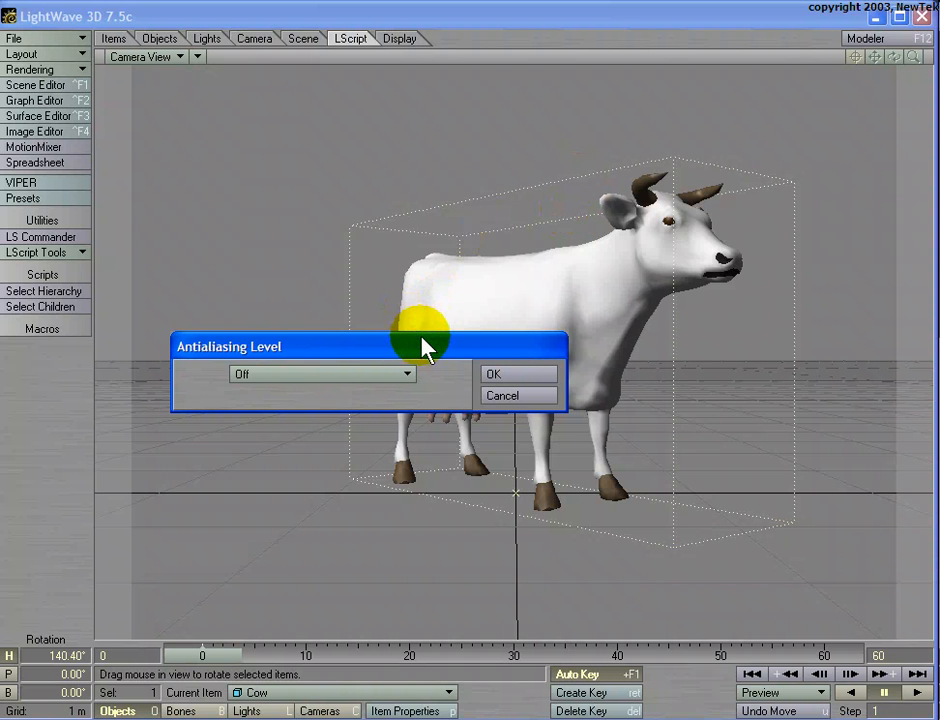
{"action": "left_click_drag", "start_coordinate": [428, 344], "coordinate": [431, 334]}
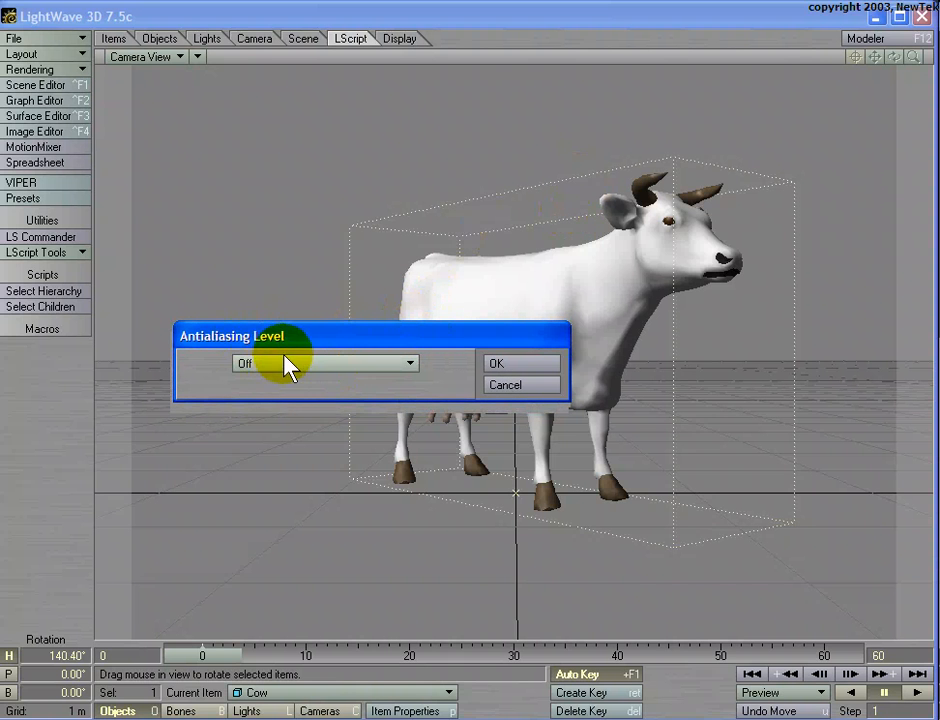
{"action": "left_click", "coordinate": [287, 366]}
{"action": "left_click", "coordinate": [310, 376]}
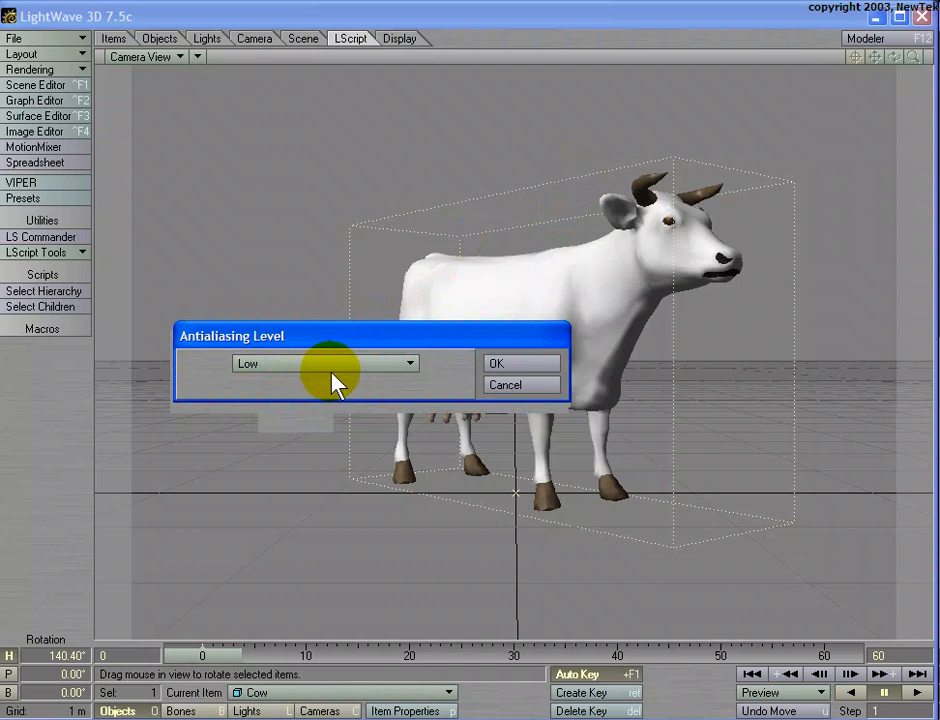
{"action": "left_click", "coordinate": [505, 366]}
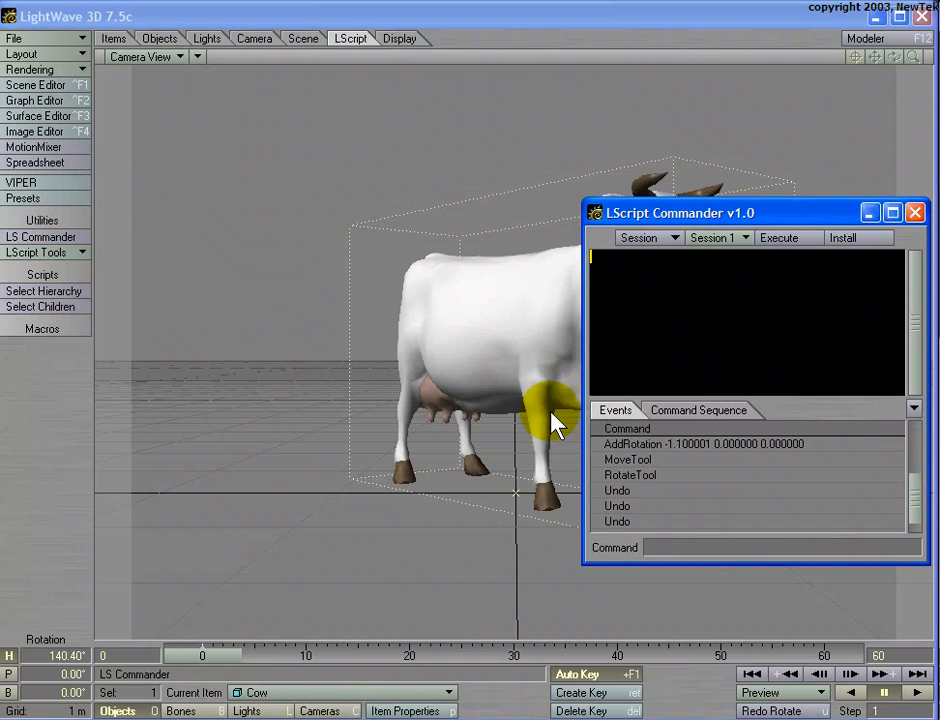
- With LScript Commander open to log events, select the camera and choose Low antialiasing in its properties
{"action": "left_click_drag", "start_coordinate": [631, 210], "coordinate": [657, 211]}
{"action": "left_click", "coordinate": [500, 273]}
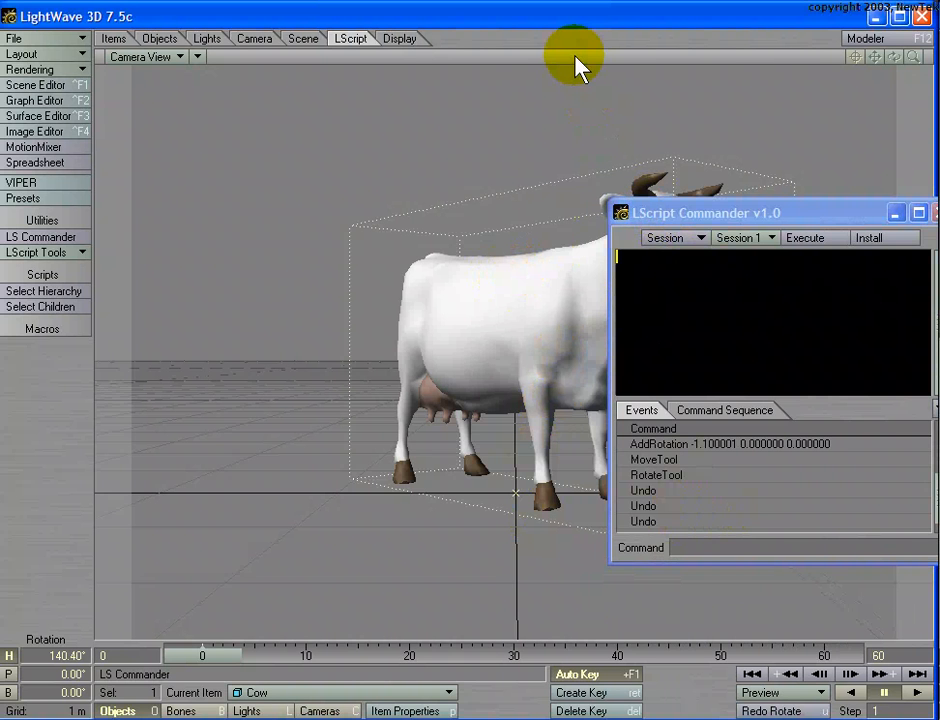
{"action": "key", "text": "shift+c"}
{"action": "key", "text": "p"}
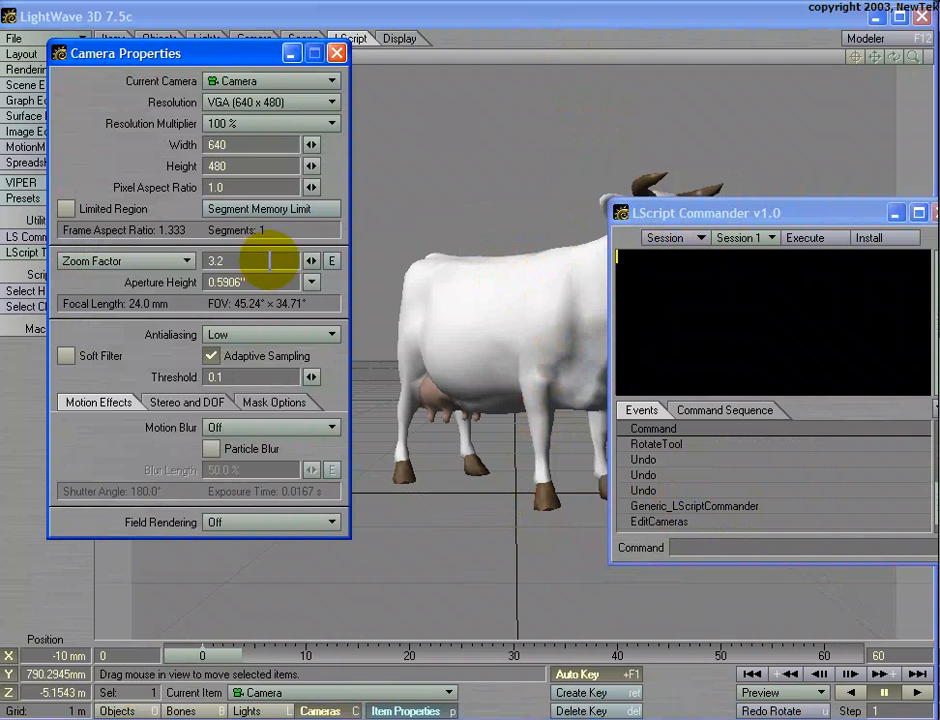
{"action": "left_click", "coordinate": [247, 334]}
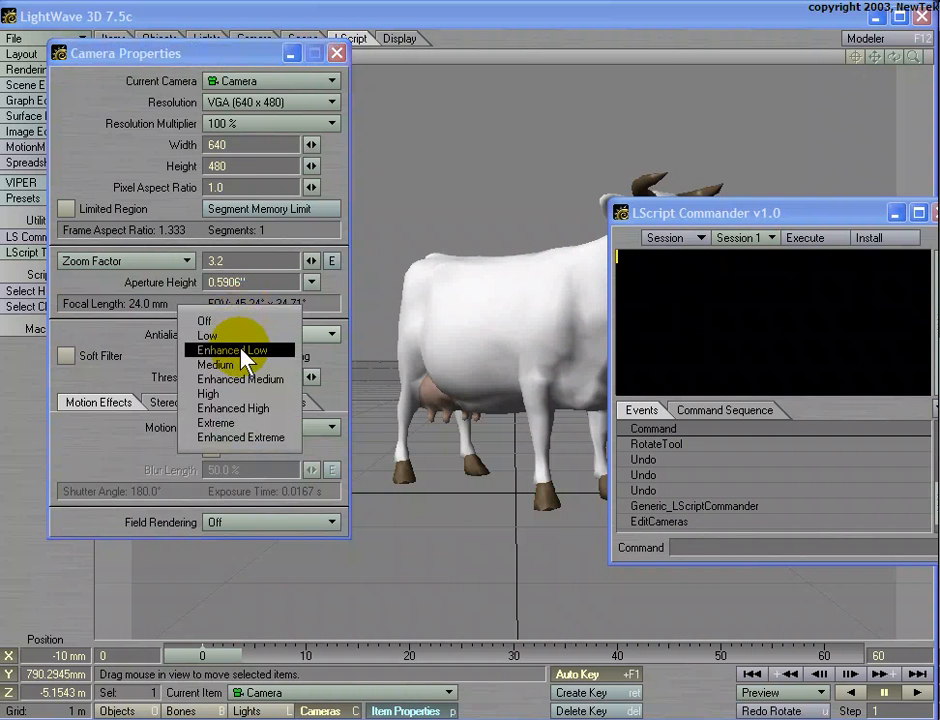
{"action": "left_click", "coordinate": [247, 338]}
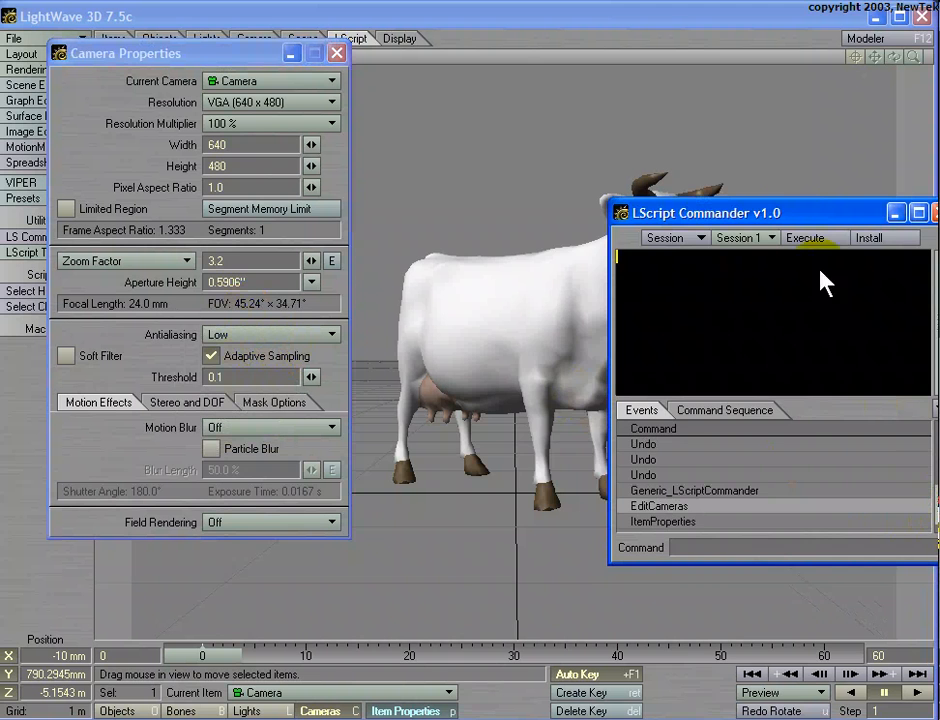
- Bring LScript Commander fully into view and select the logged Antialiasing 1 event
{"action": "left_click_drag", "start_coordinate": [777, 213], "coordinate": [697, 202]}
{"action": "left_click_drag", "start_coordinate": [867, 493], "coordinate": [864, 510]}
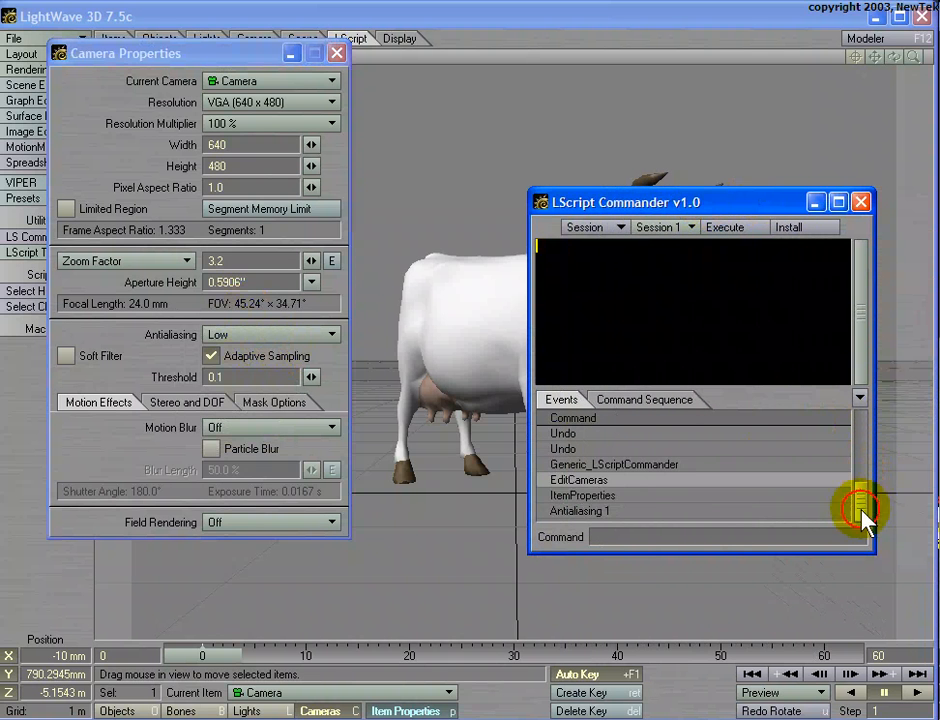
{"action": "left_click", "coordinate": [594, 511]}
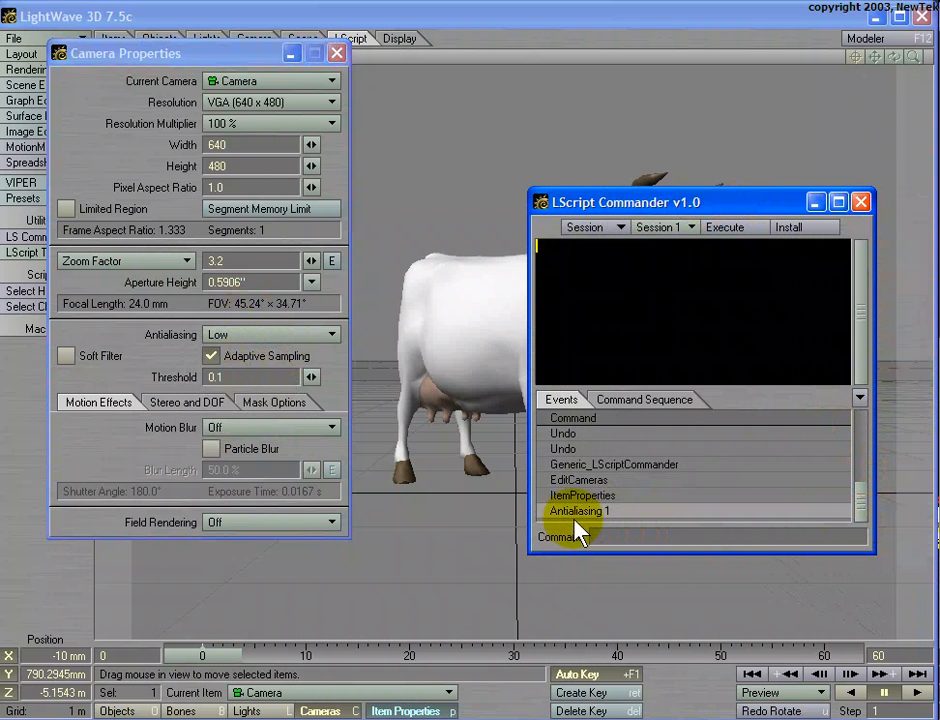
- Set the camera's antialiasing to Medium, compare the logged Antialiasing 1 and 2 events, and close the Camera Properties
{"action": "left_click", "coordinate": [257, 338]}
{"action": "left_click", "coordinate": [250, 373]}
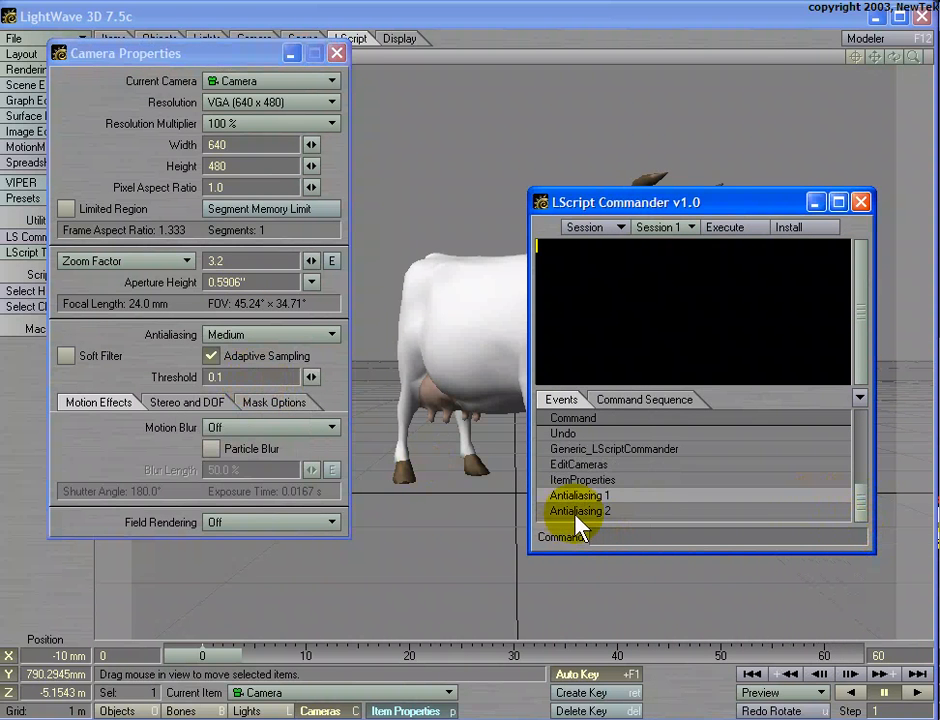
{"action": "left_click", "coordinate": [588, 514]}
{"action": "left_click", "coordinate": [565, 496]}
{"action": "left_click", "coordinate": [211, 356]}
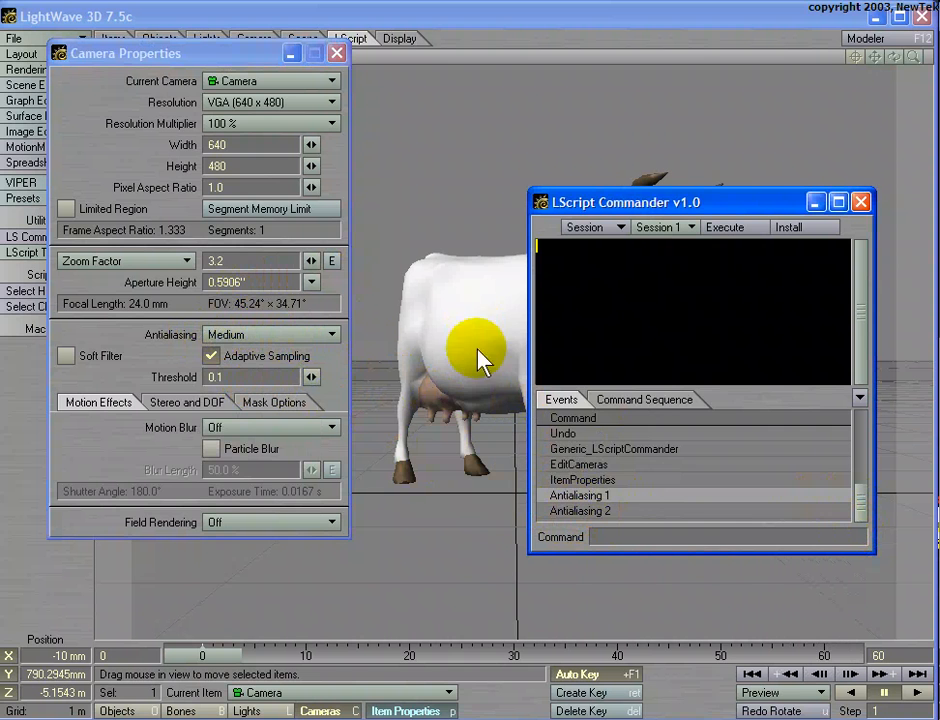
{"action": "left_click", "coordinate": [337, 53]}
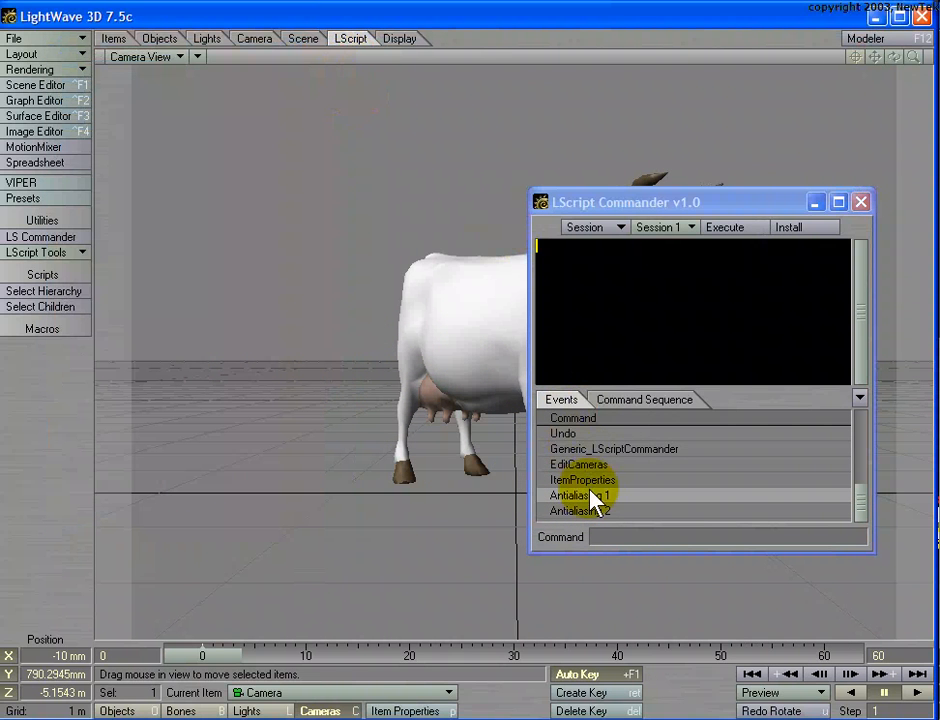
- Add the logged Antialiasing 1 event to the script, install it as a macro named AA : Low, and close LScript Commander
{"action": "left_click_drag", "start_coordinate": [603, 493], "coordinate": [586, 293]}
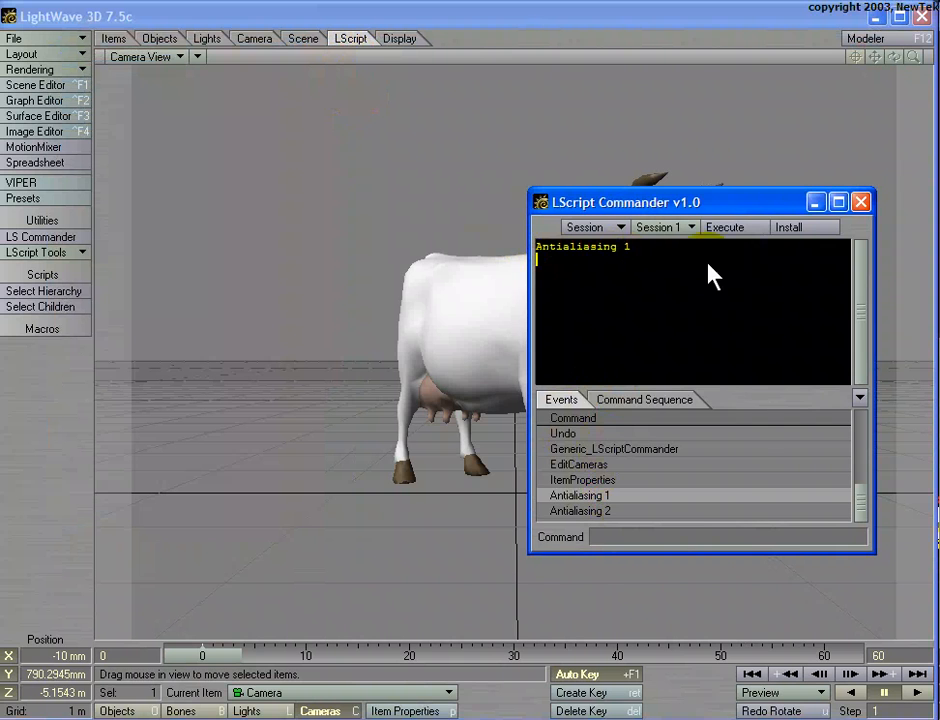
{"action": "left_click", "coordinate": [789, 229]}
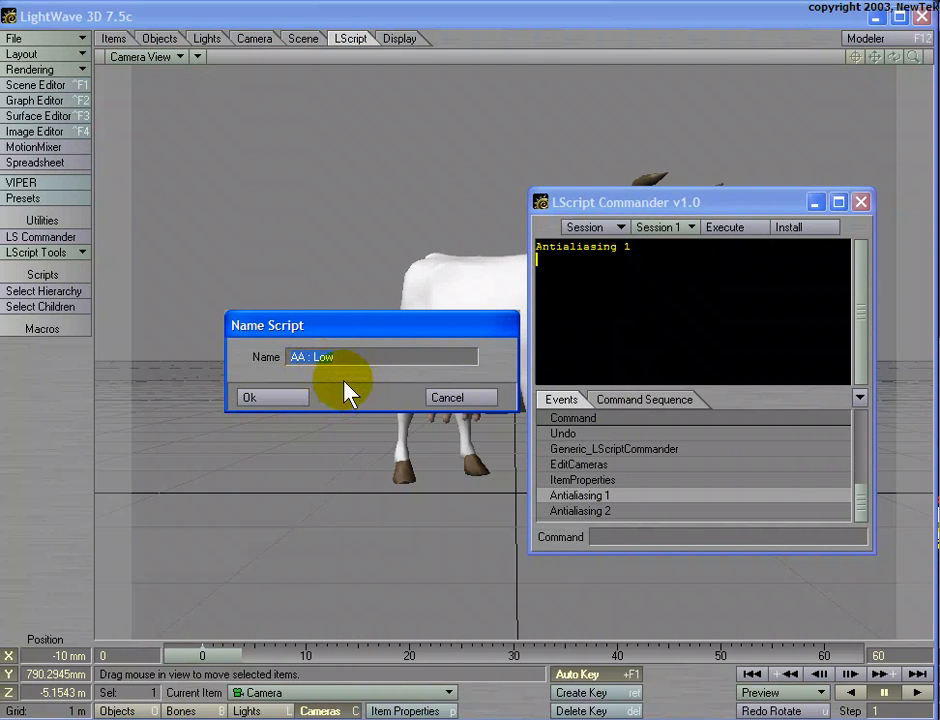
{"action": "mouse_move", "coordinate": [342, 329]}
{"action": "left_mouse_down"}
{"action": "mouse_move", "coordinate": [361, 361]}
{"action": "mouse_move", "coordinate": [345, 329]}
{"action": "left_mouse_up"}
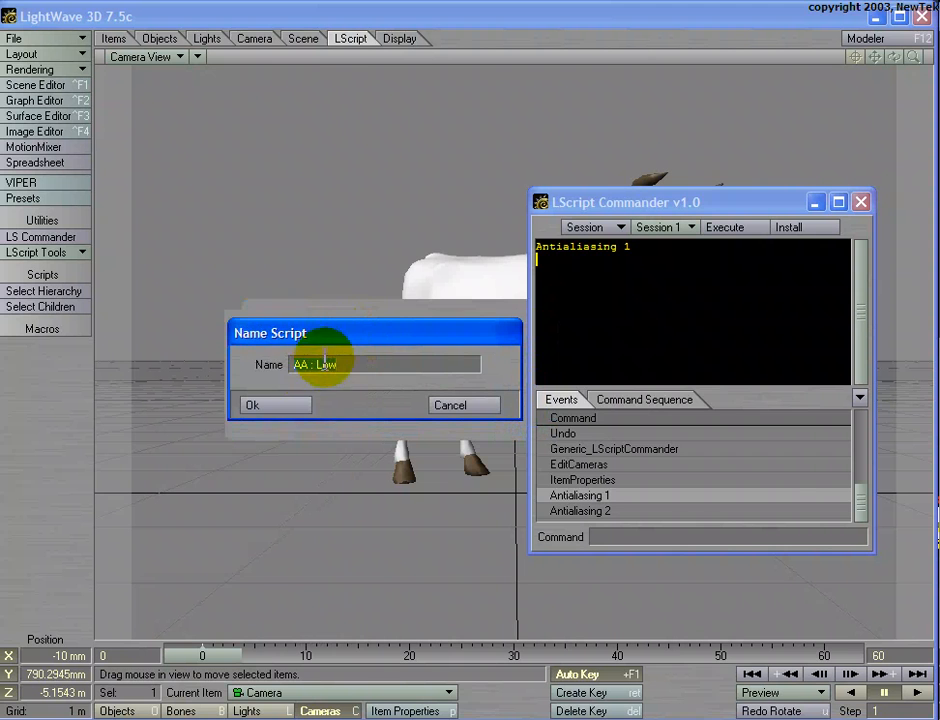
{"action": "left_click", "coordinate": [272, 405]}
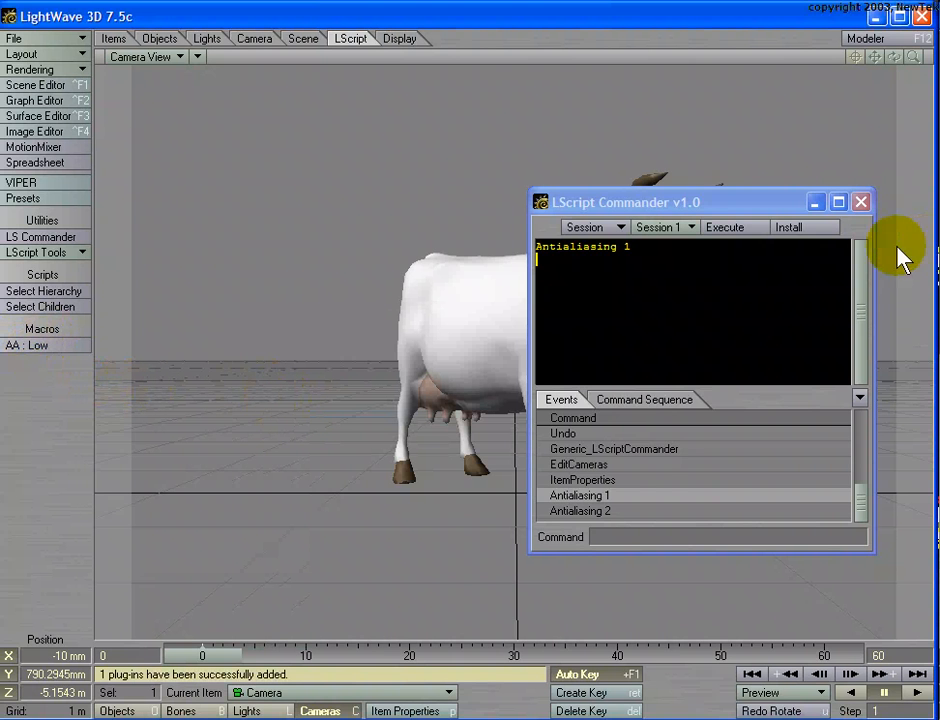
{"action": "left_click", "coordinate": [862, 203]}
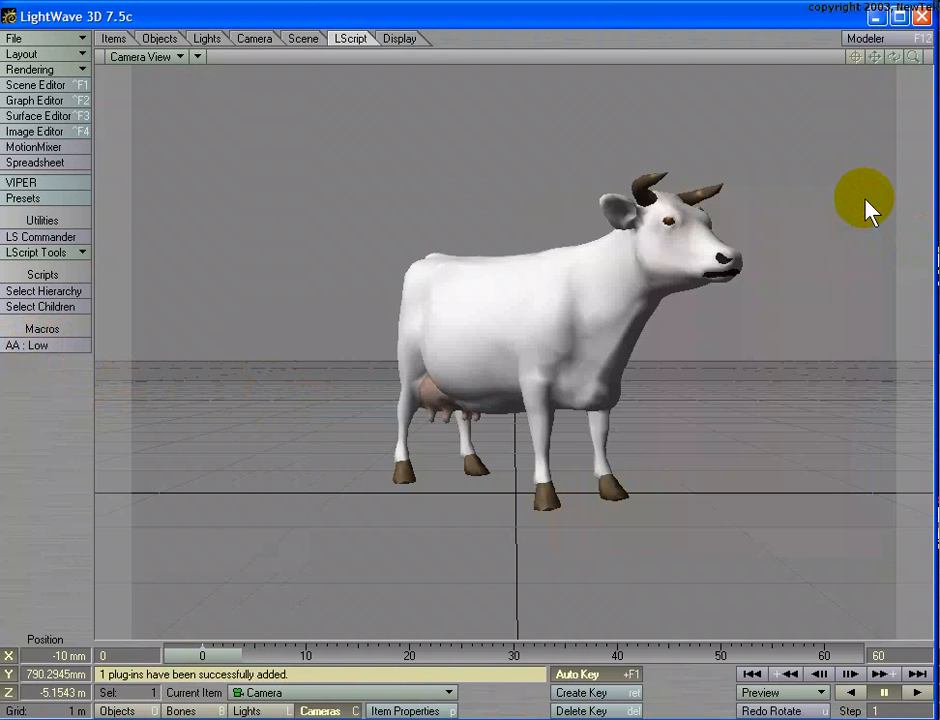
- Set the camera's antialiasing to Off in its properties, and run the AA : Low macro with the properties kept in view
{"action": "left_click", "coordinate": [49, 345]}
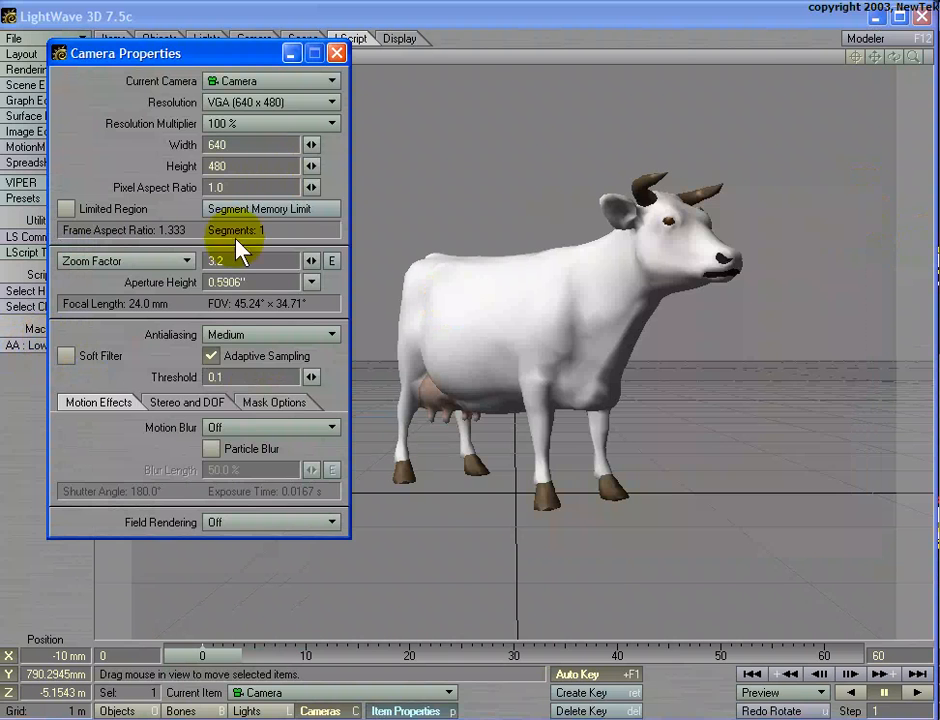
{"action": "left_click", "coordinate": [240, 334]}
{"action": "left_click", "coordinate": [245, 284]}
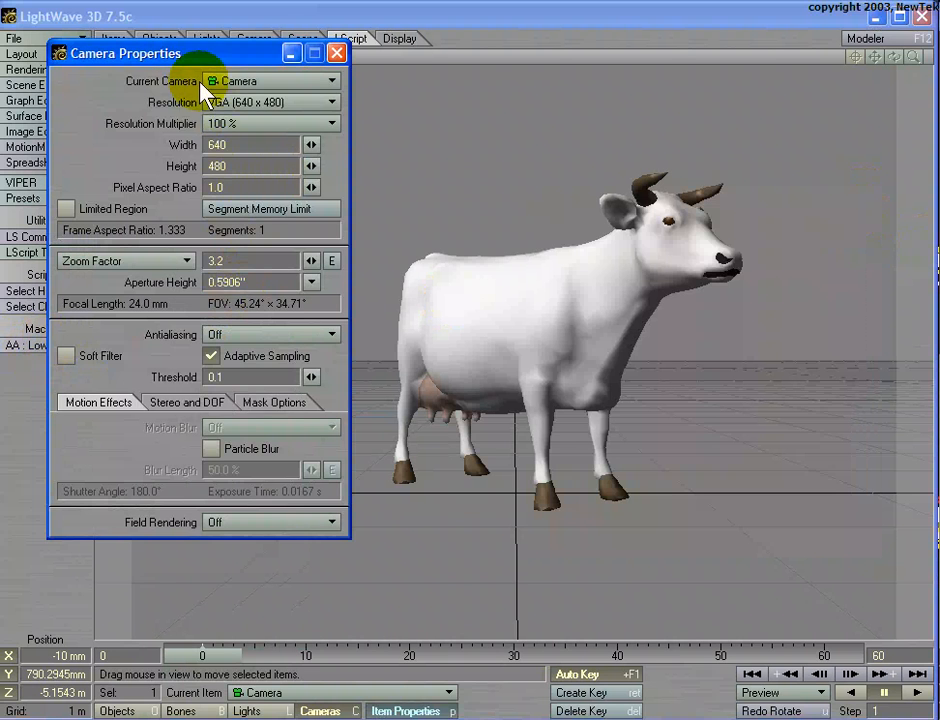
{"action": "left_click_drag", "start_coordinate": [200, 58], "coordinate": [705, 160]}
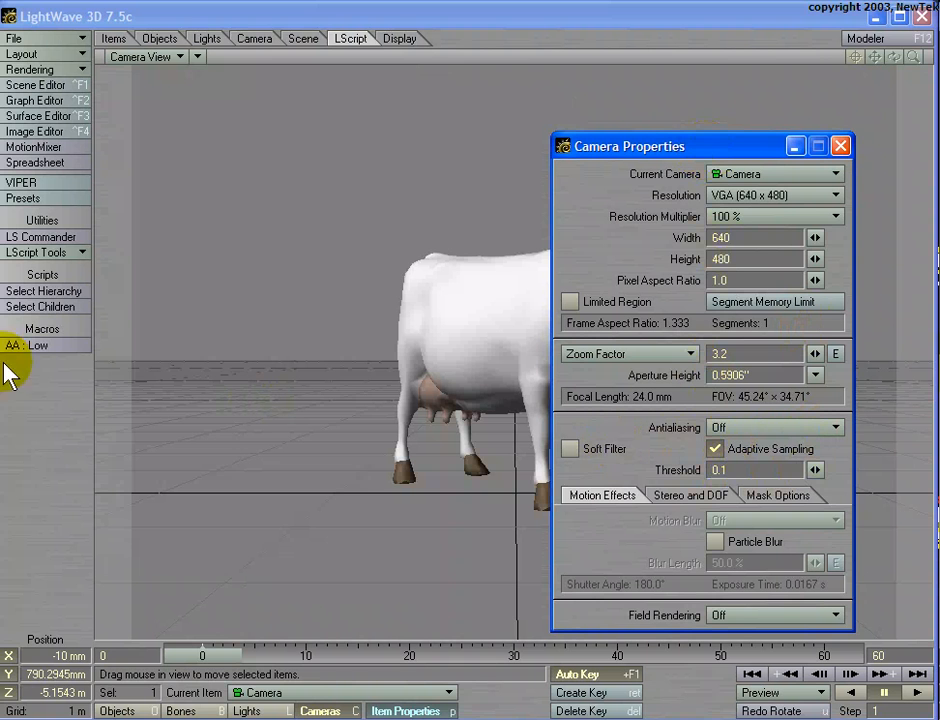
{"action": "left_click", "coordinate": [70, 347]}
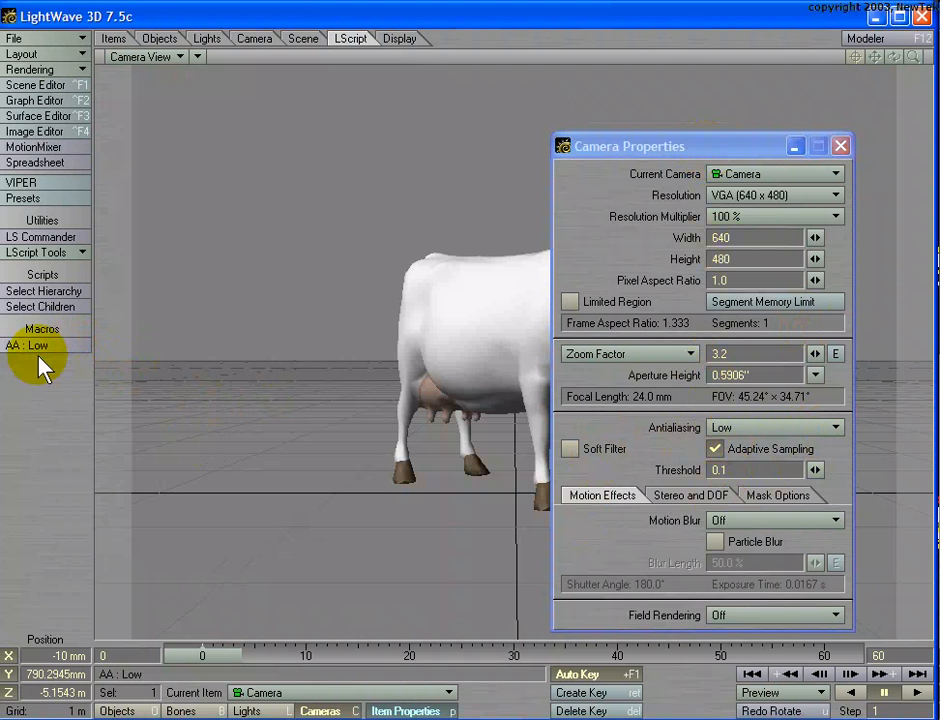
- Check the camera's antialiasing choices while keeping Low selected, and close the Camera Properties
{"action": "left_click", "coordinate": [737, 427]}
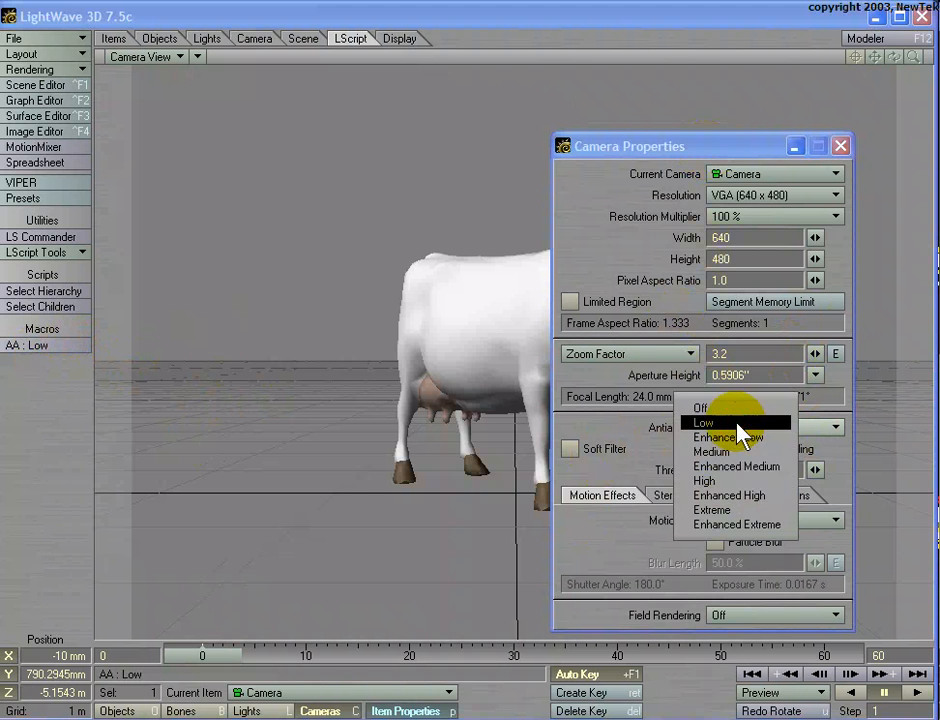
{"action": "left_click", "coordinate": [737, 423]}
{"action": "left_click", "coordinate": [741, 427]}
{"action": "left_click", "coordinate": [741, 424]}
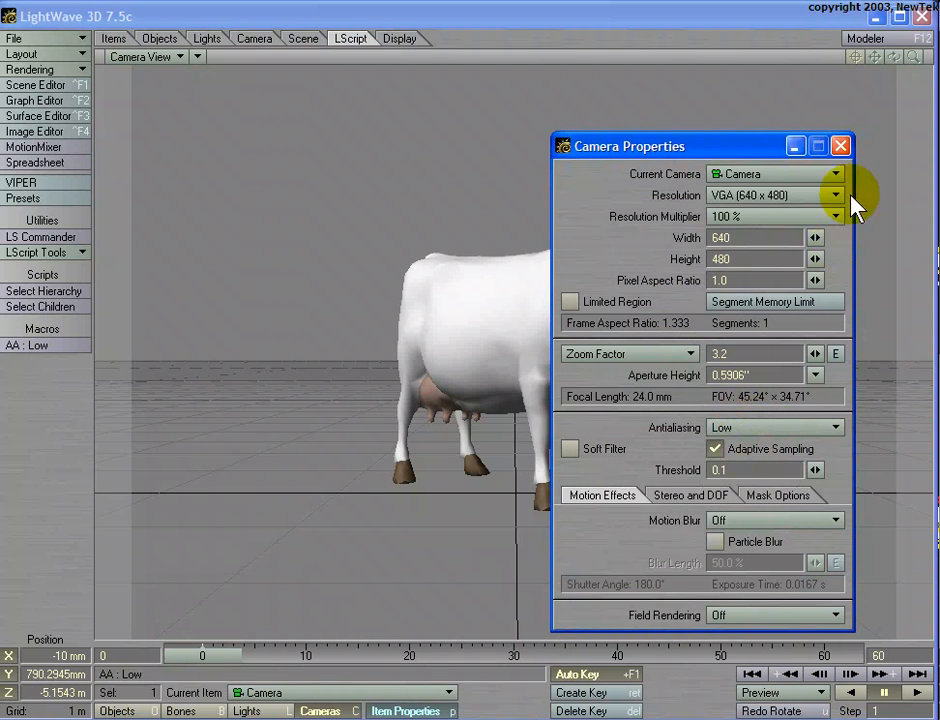
{"action": "left_click", "coordinate": [841, 146]}
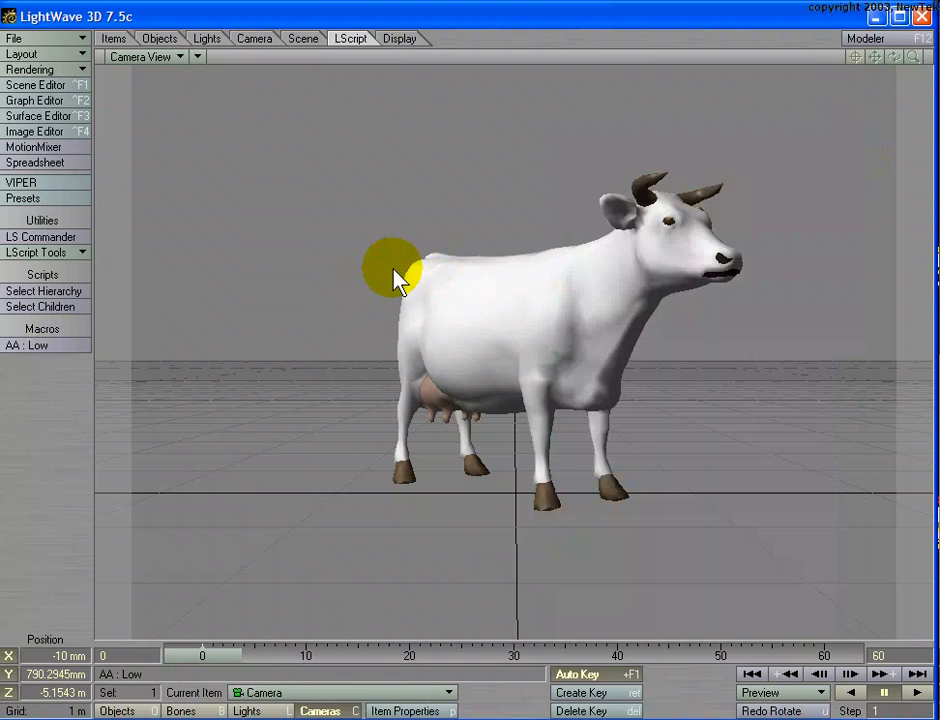
- With the cow selected, reassign Ctrl-A from Antialiasing Level to the AA : Low command in the key configuration
{"action": "key", "text": "shift+o"}
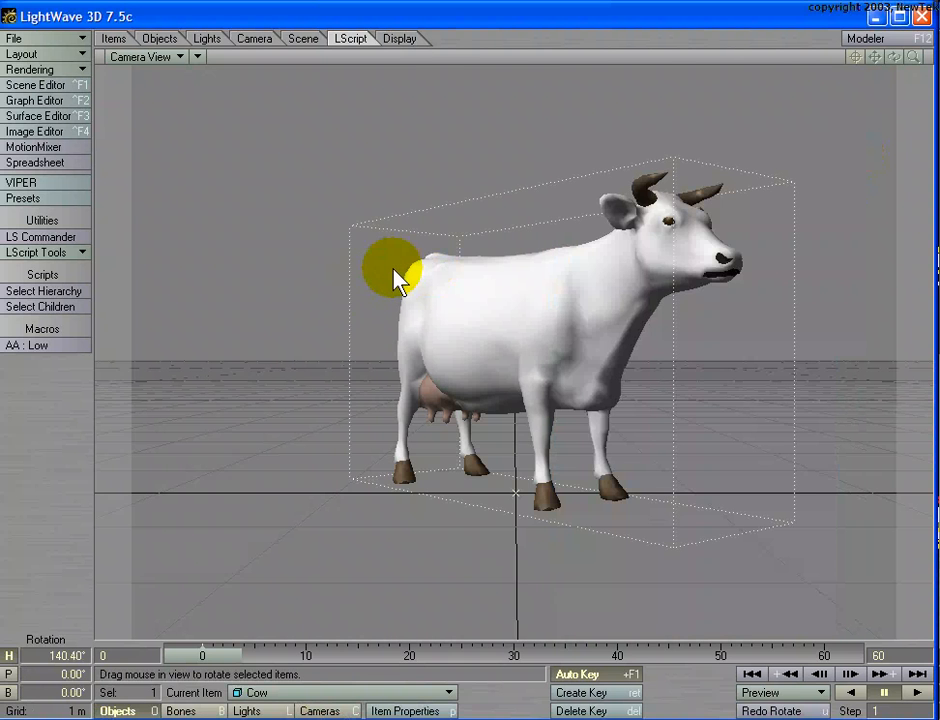
{"action": "key", "text": "alt+F9"}
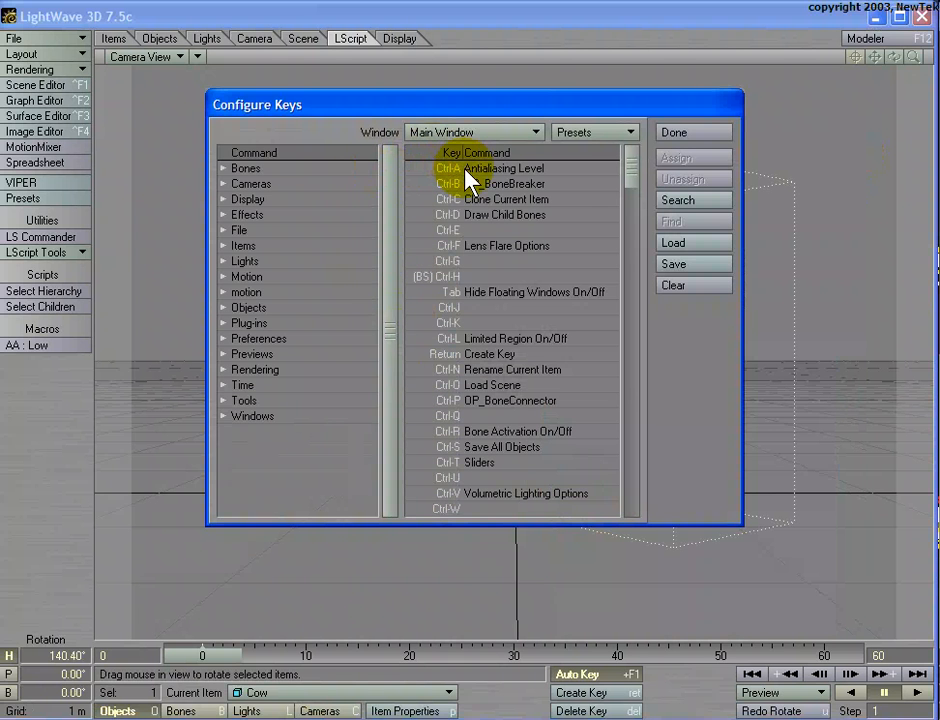
{"action": "left_click", "coordinate": [466, 170]}
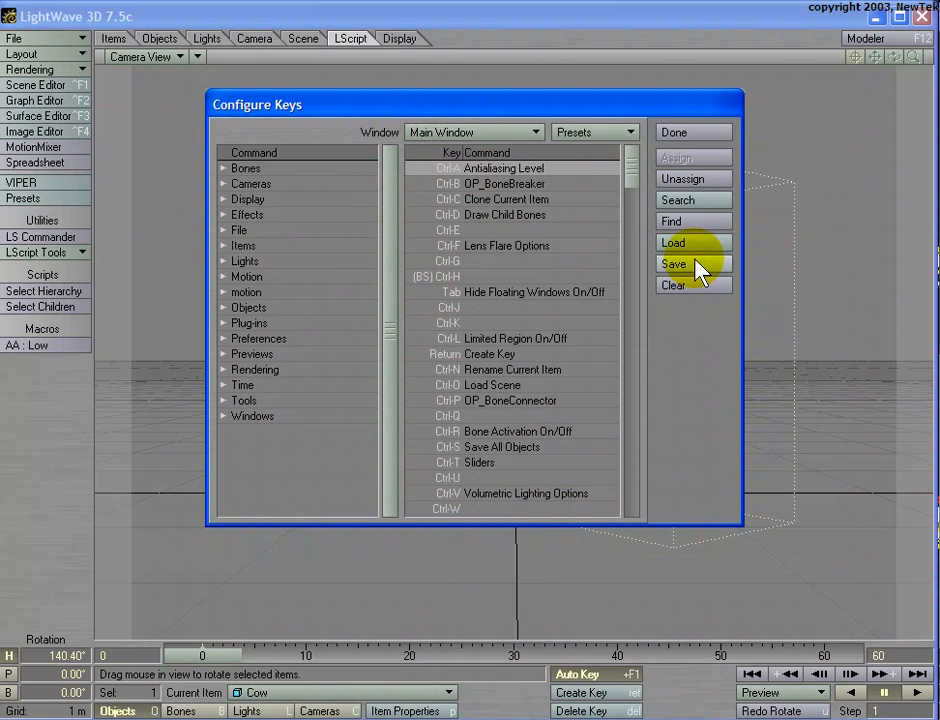
{"action": "left_click", "coordinate": [684, 201]}
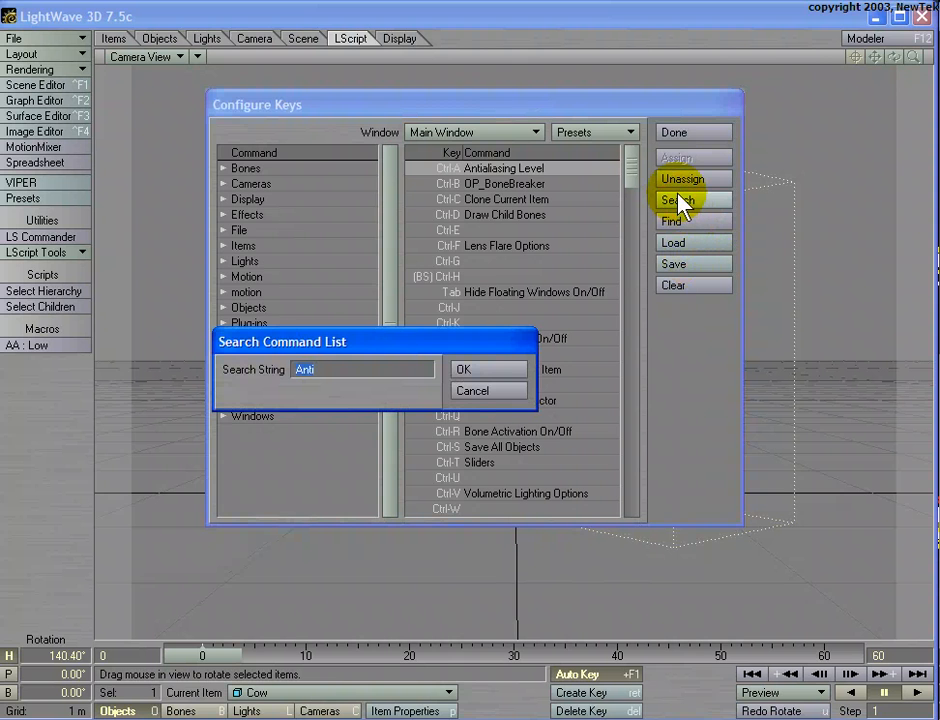
{"action": "key", "text": "Return"}
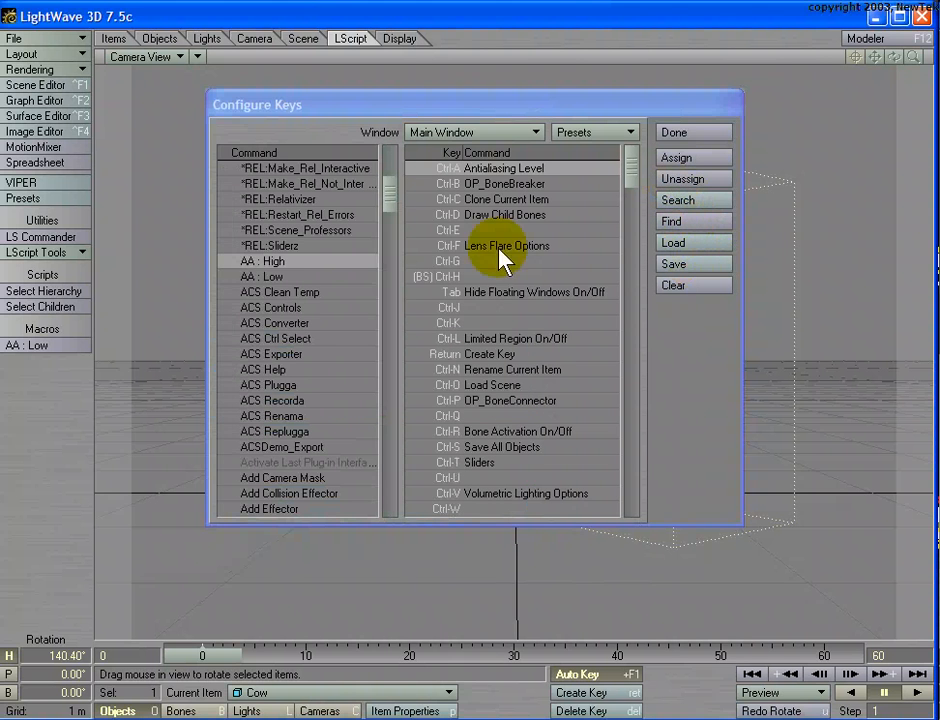
{"action": "left_click", "coordinate": [297, 278]}
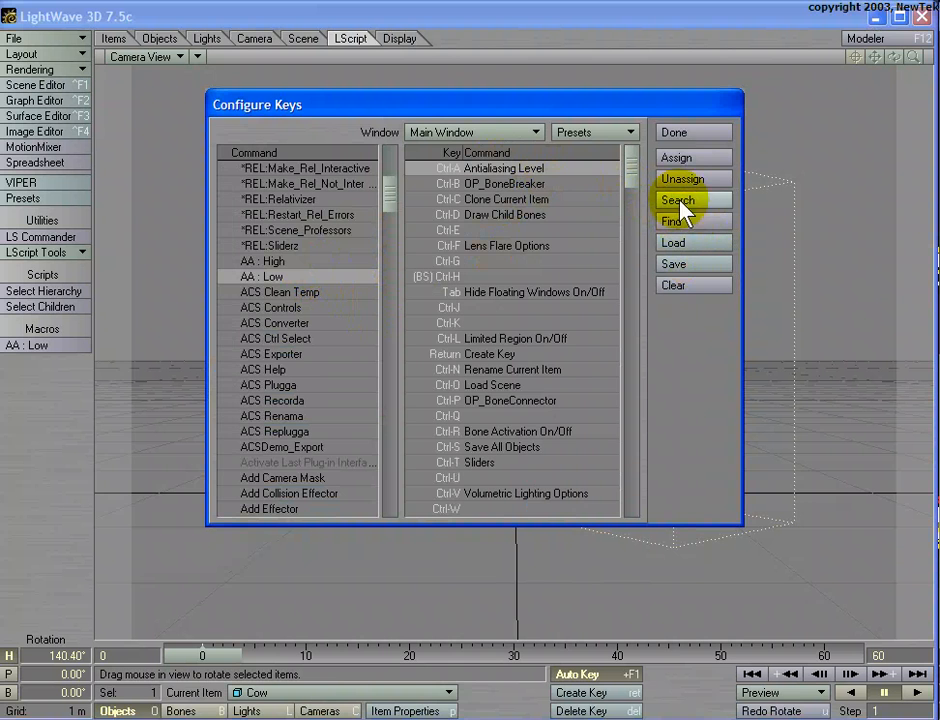
{"action": "left_click", "coordinate": [680, 158]}
{"action": "left_click", "coordinate": [690, 133]}
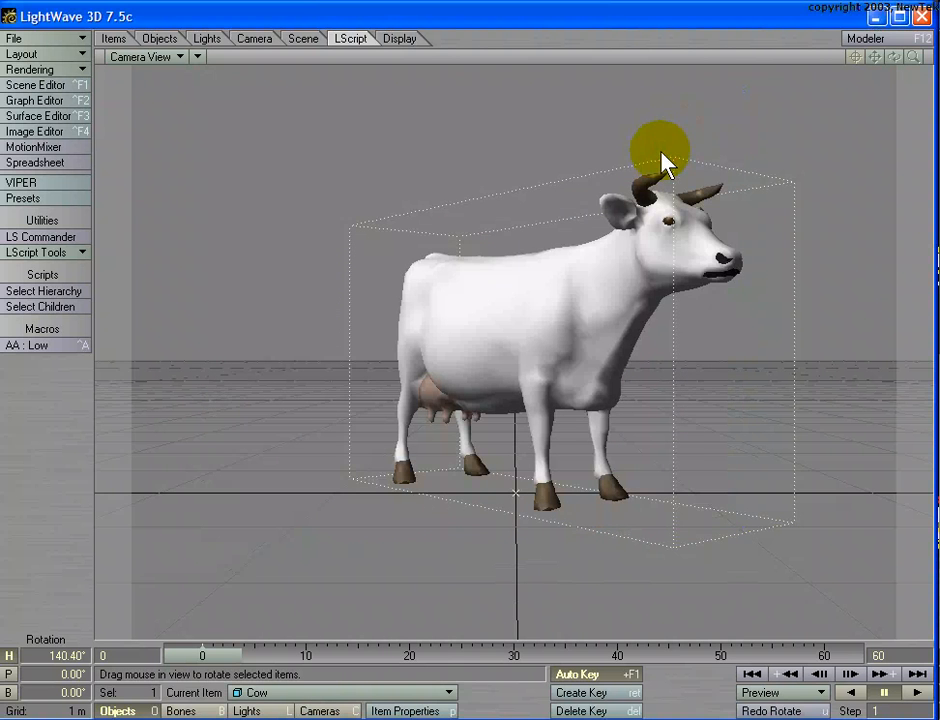
- Select the camera, test the Ctrl-A assignment of AA : Low after setting antialiasing to Off, and close the Camera Properties
{"action": "key", "text": "shift+c"}
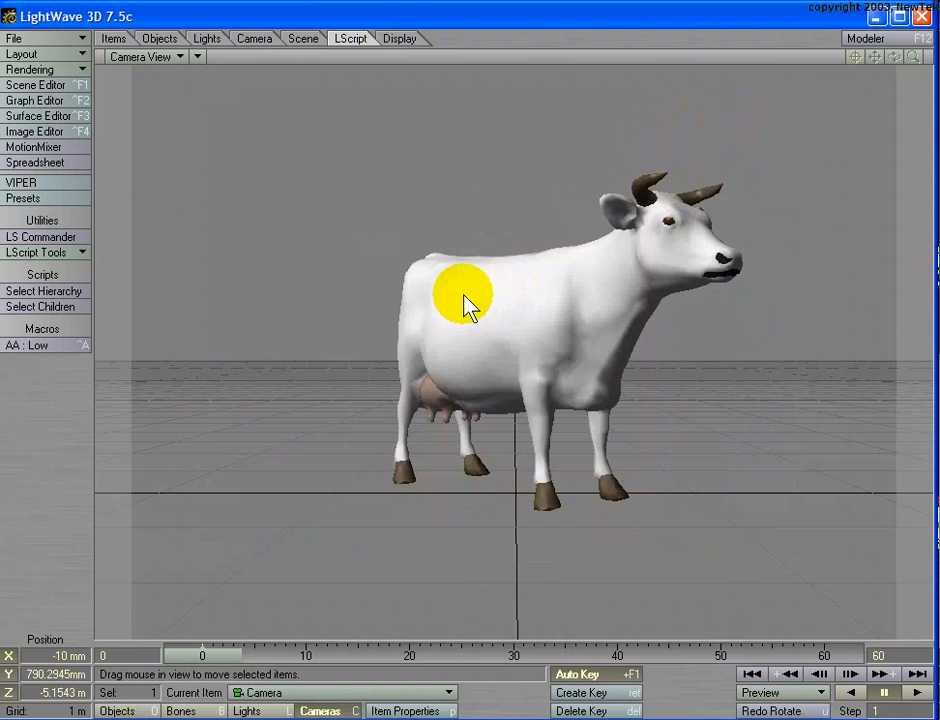
{"action": "key", "text": "p"}
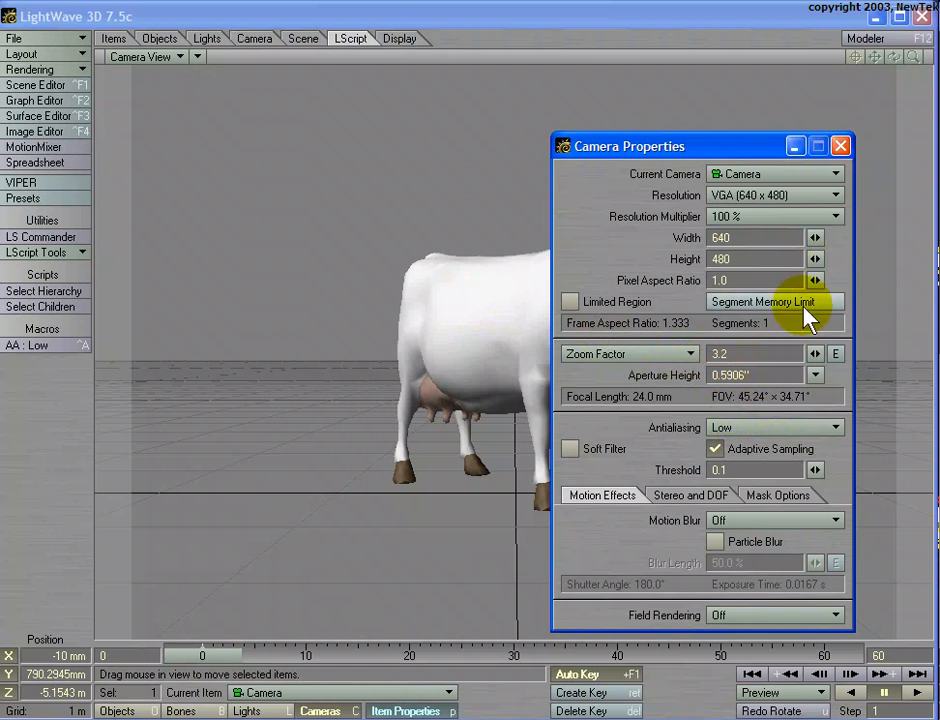
{"action": "left_click", "coordinate": [760, 428]}
{"action": "left_click", "coordinate": [705, 403]}
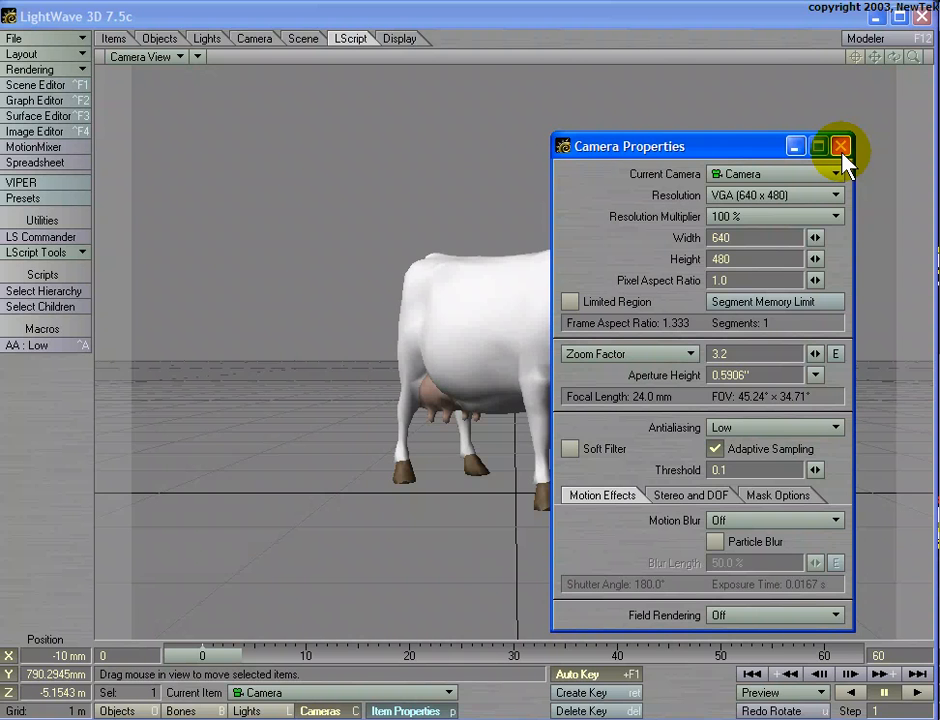
{"action": "left_click", "coordinate": [841, 150]}
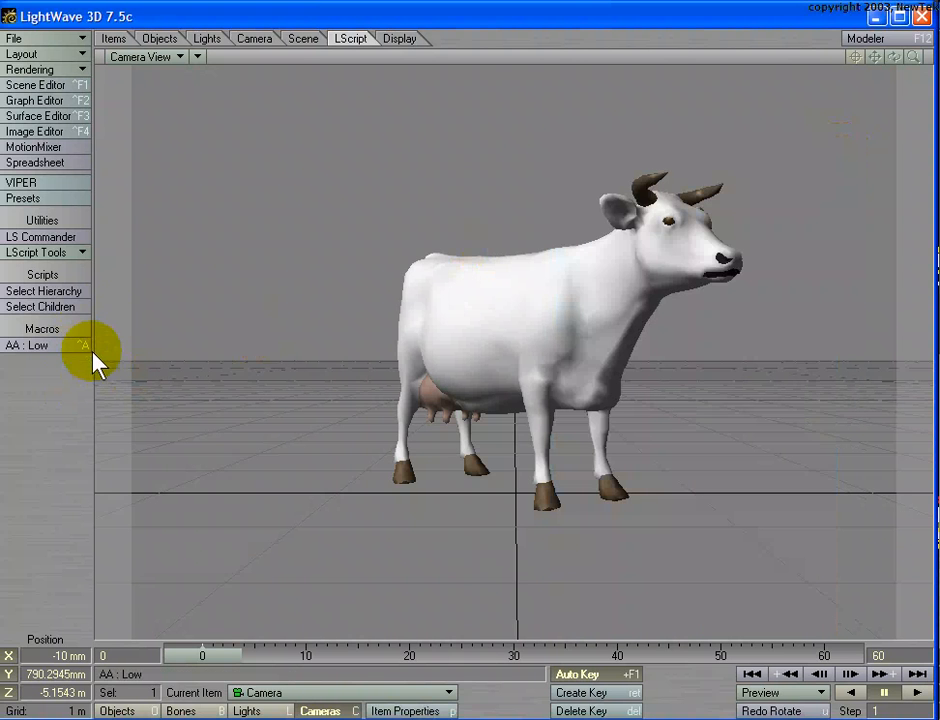